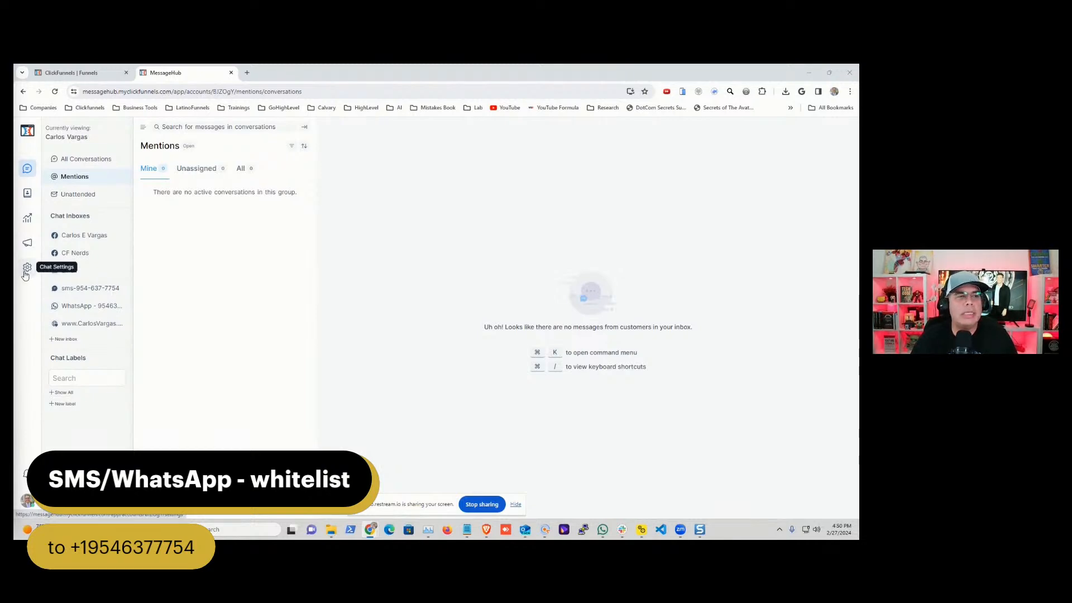
- Open the list of automation rules in MessageHub's chat settings
click(123, 73)
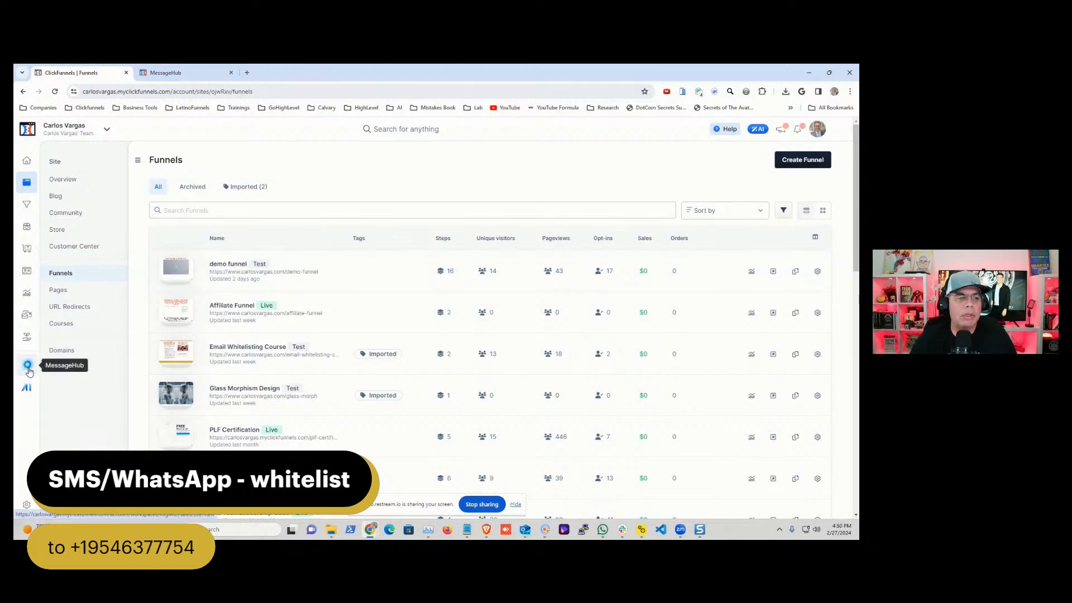
click(172, 74)
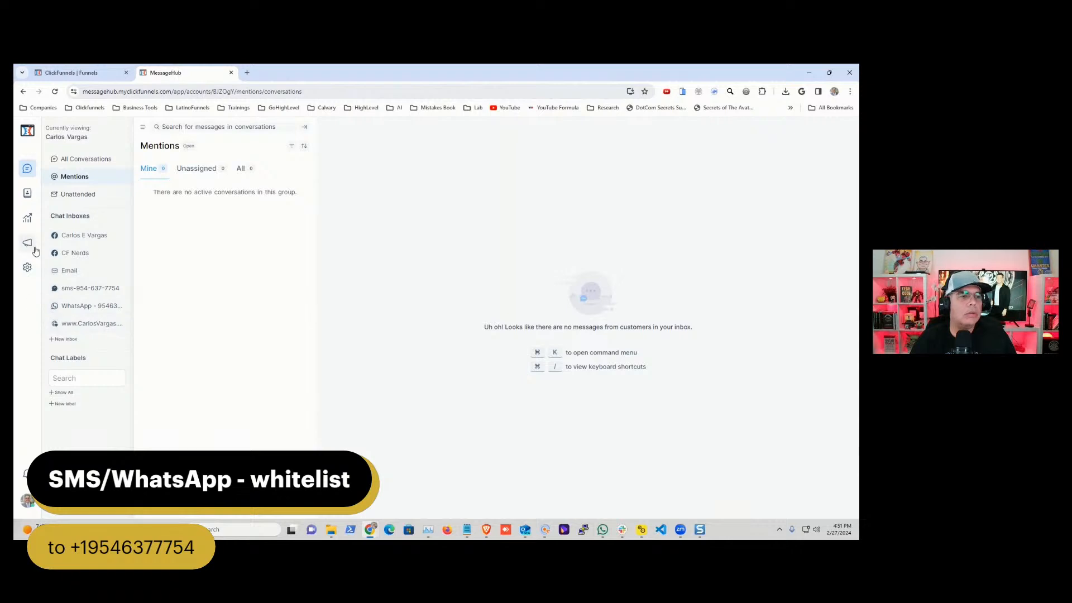
click(27, 269)
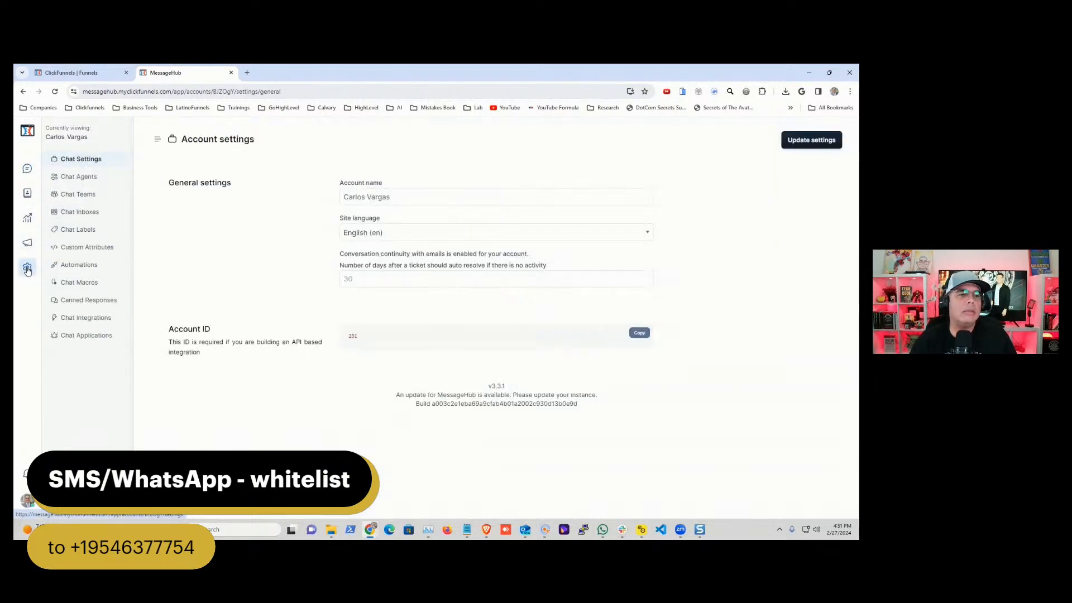
click(79, 266)
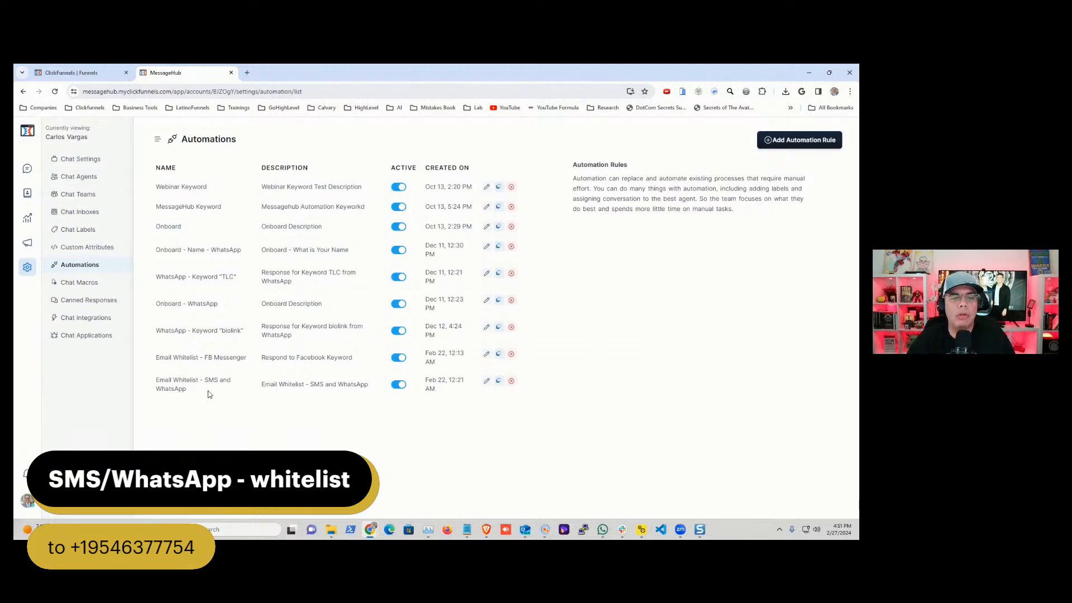
- Review the conditions and message action of the "Email Whitelist - SMS and WhatsApp" automation rule, leaving it unedited
click(486, 381)
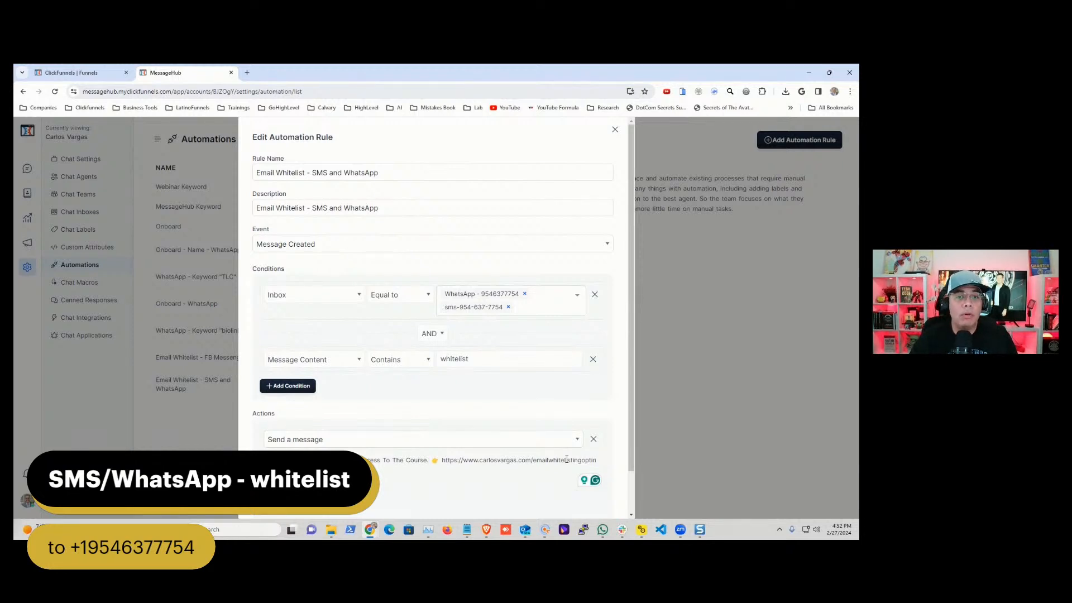
click(615, 130)
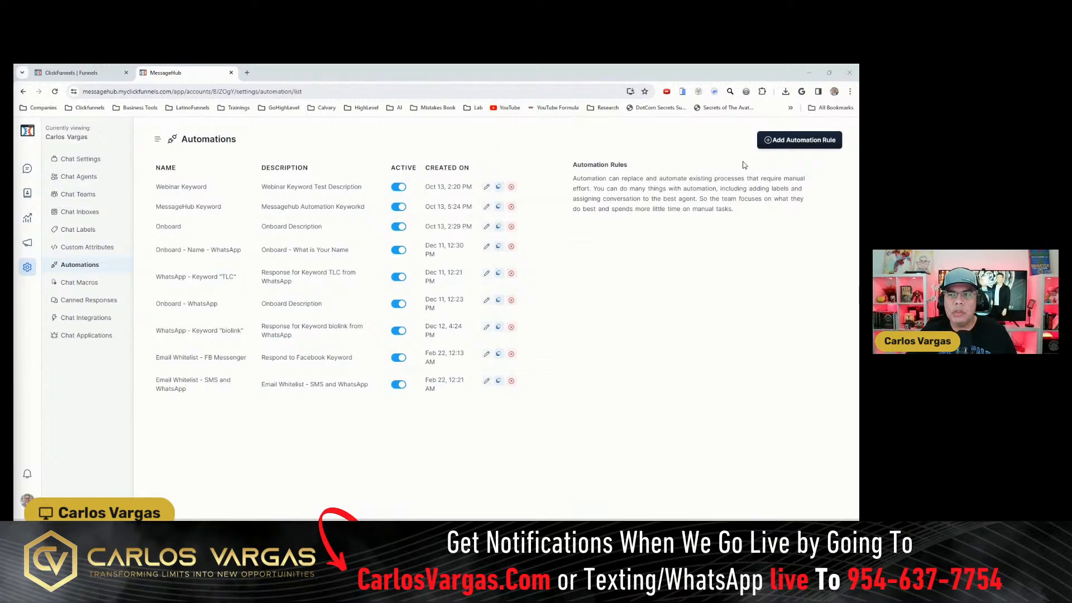
click(779, 142)
click(322, 197)
text(L)
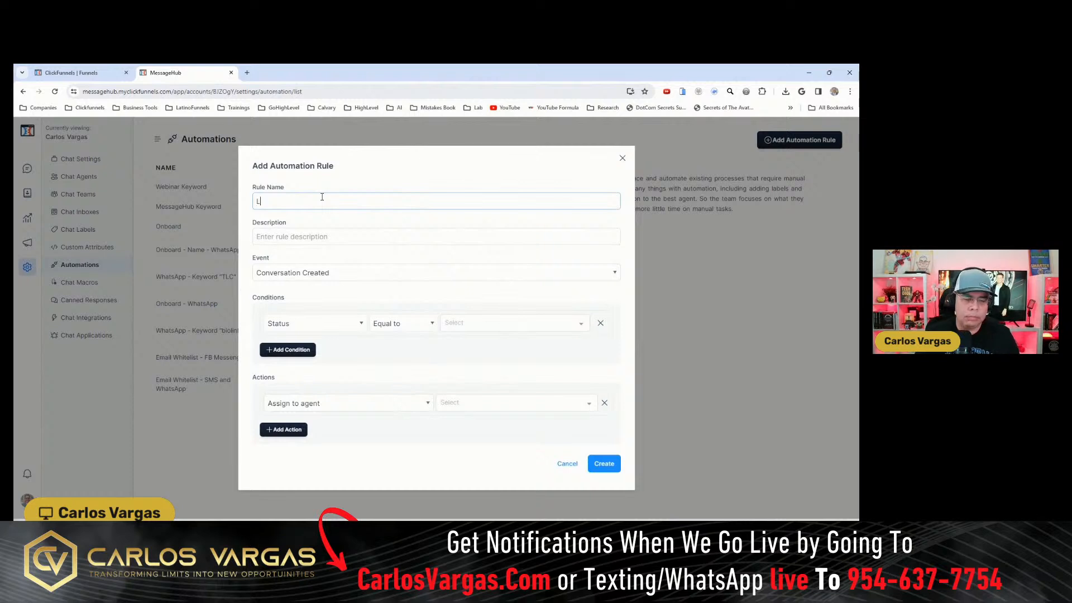
text(ive Viewers)
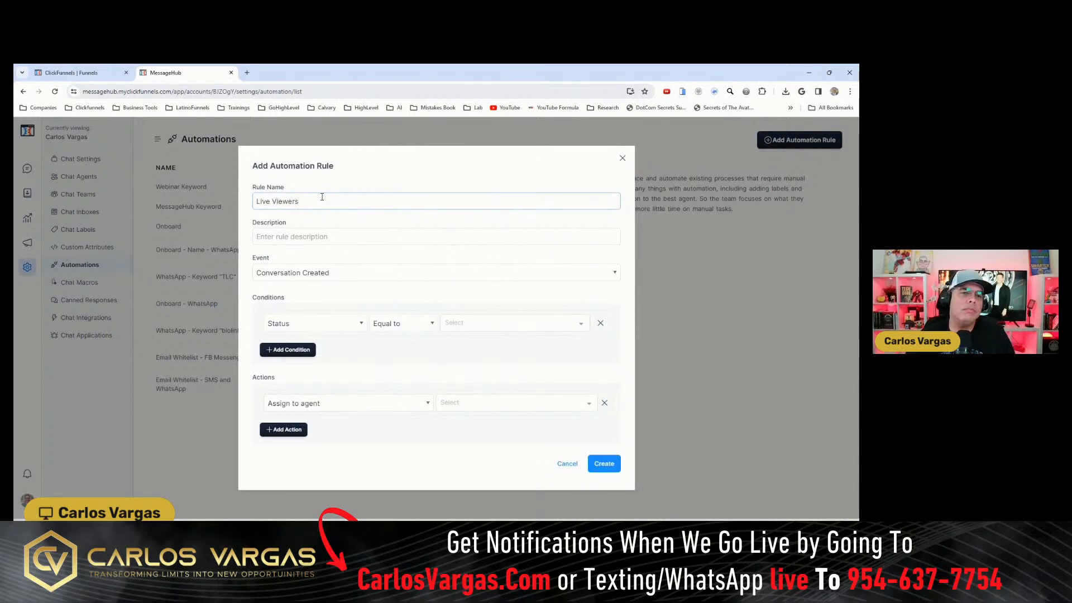
click(294, 241)
text(Vi)
key(BackSpace)
key(BackSpace)
text(Viewers that want)
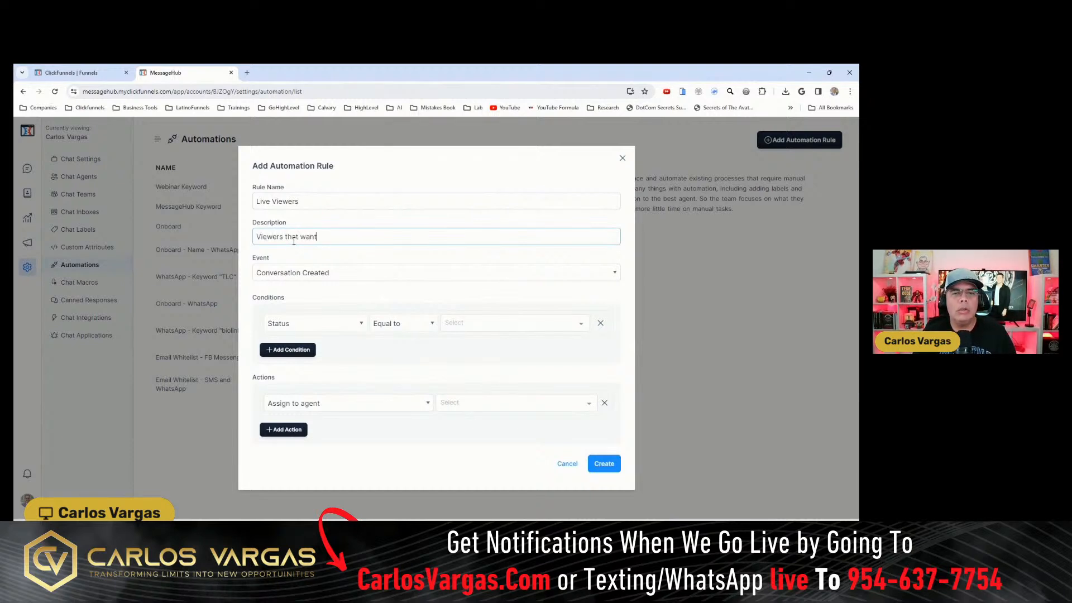
text( to get notified)
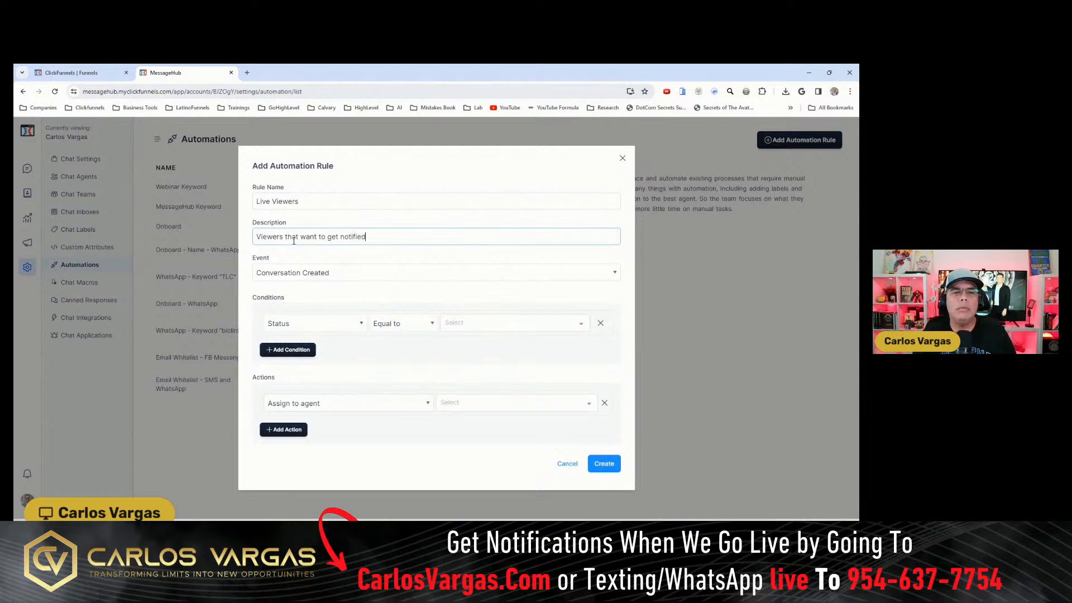
click(353, 276)
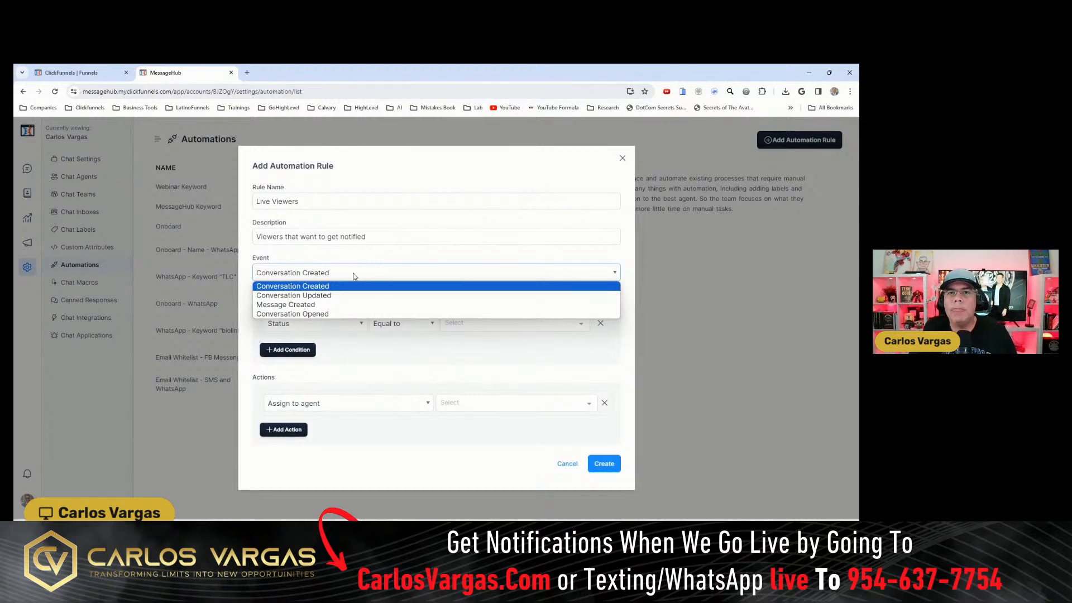
click(330, 305)
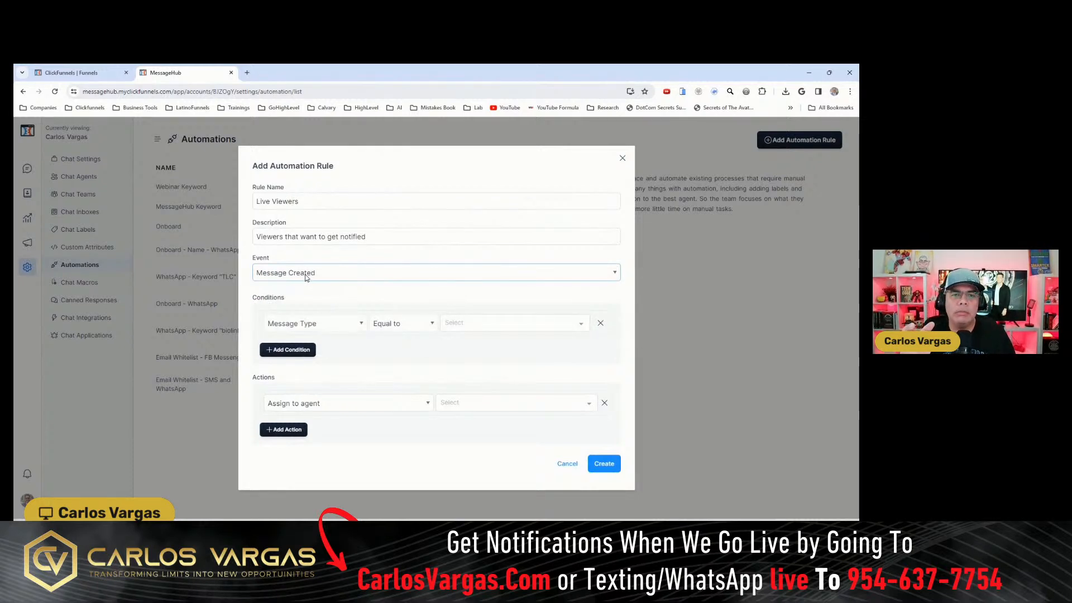
click(342, 326)
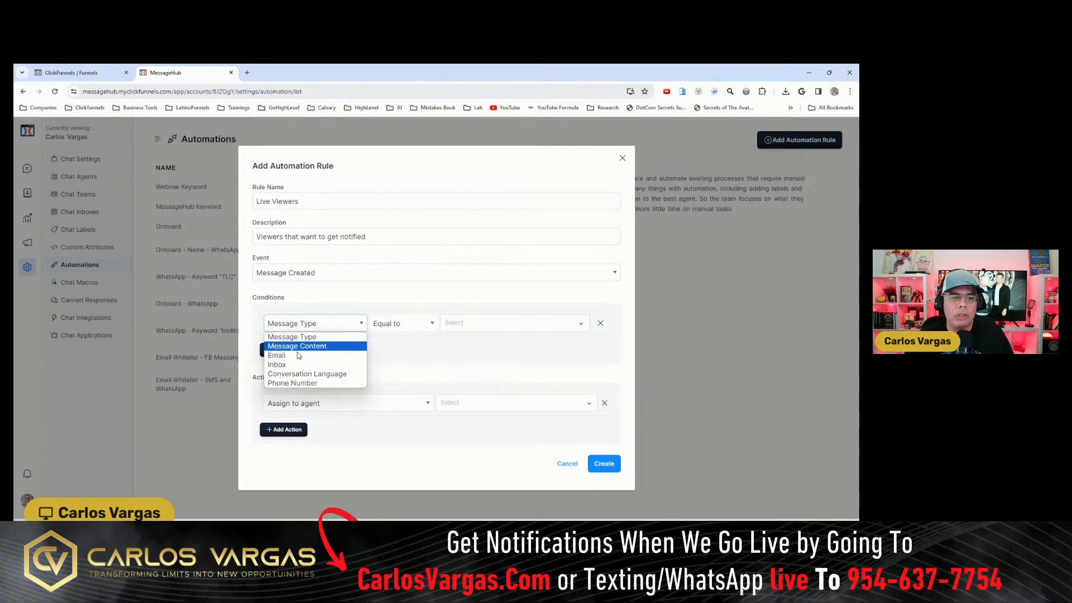
click(289, 368)
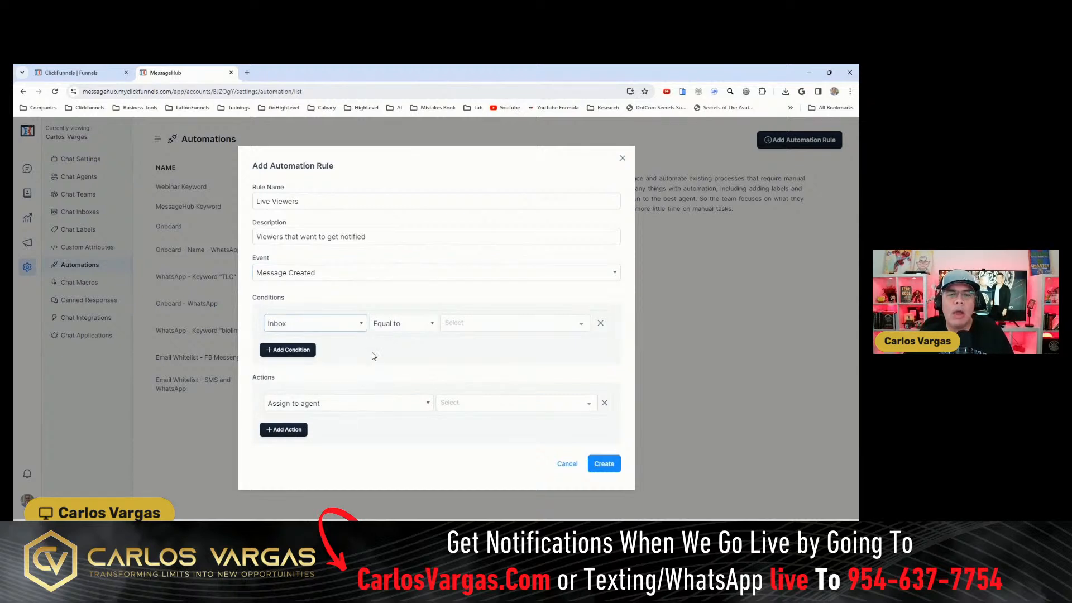
click(420, 324)
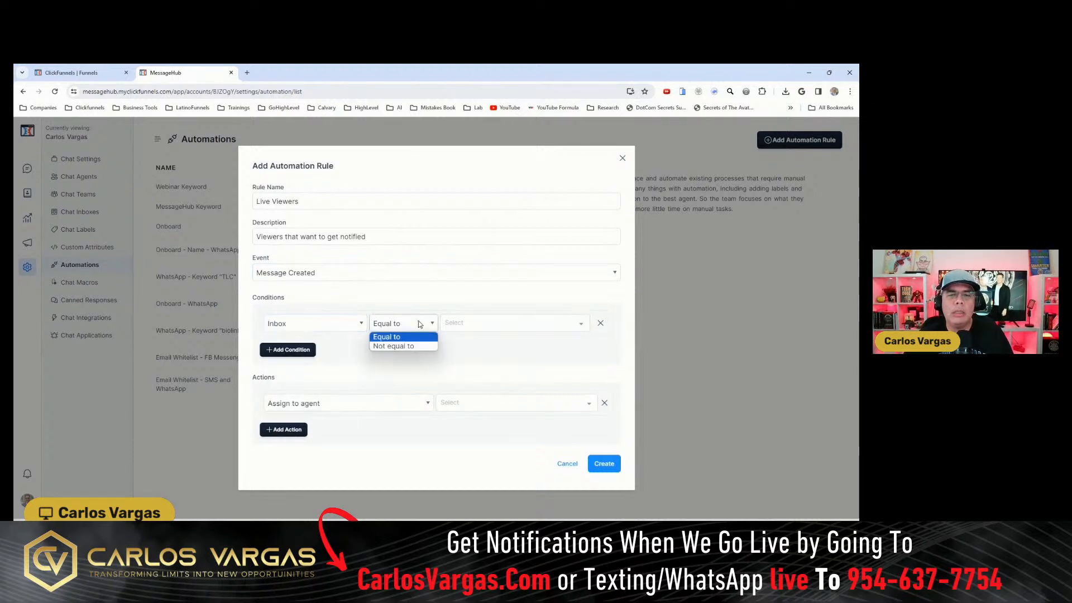
click(391, 338)
click(479, 326)
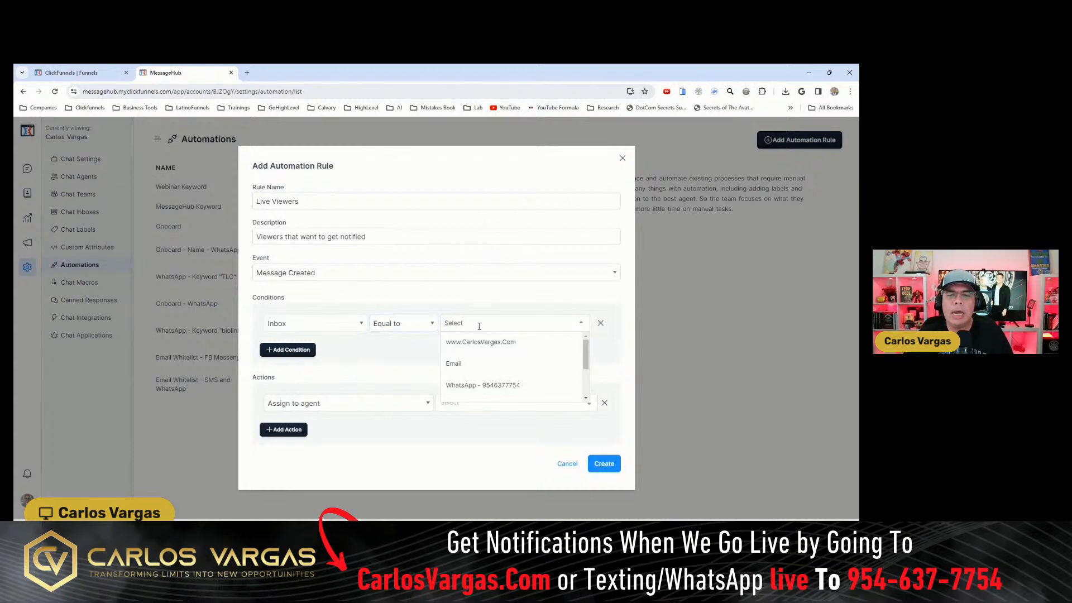
mouse_move(586, 352)
mouse_down()
mouse_move(586, 378)
mouse_move(586, 356)
mouse_up()
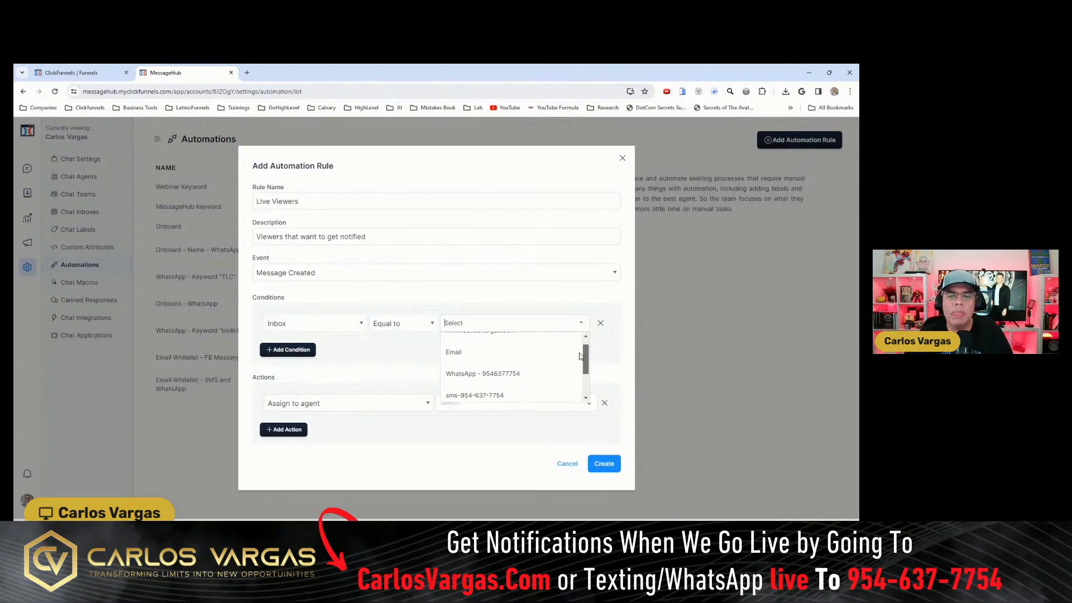
click(469, 374)
click(550, 327)
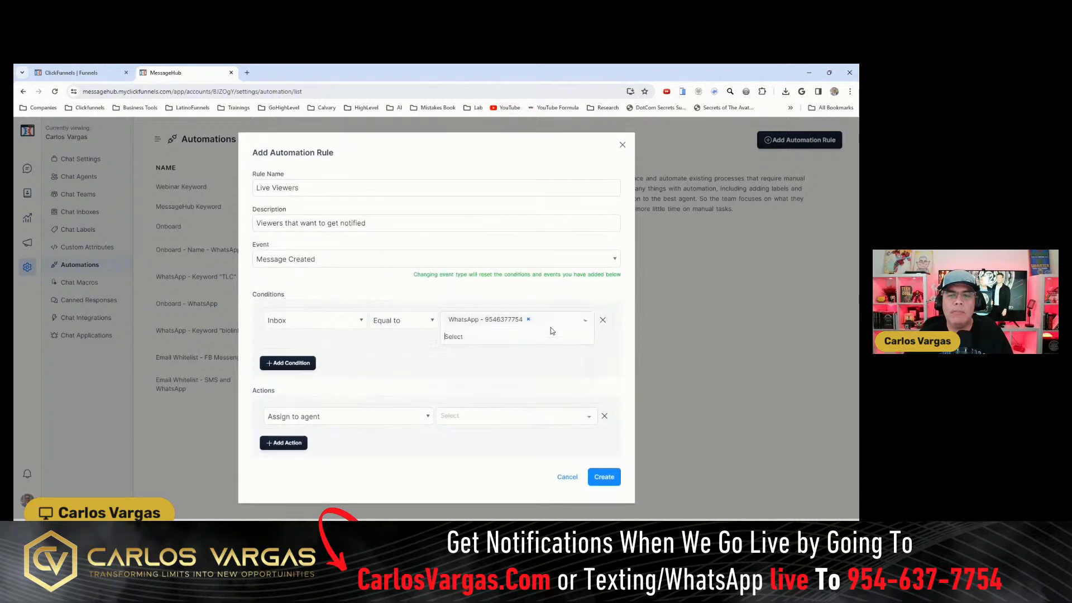
click(490, 409)
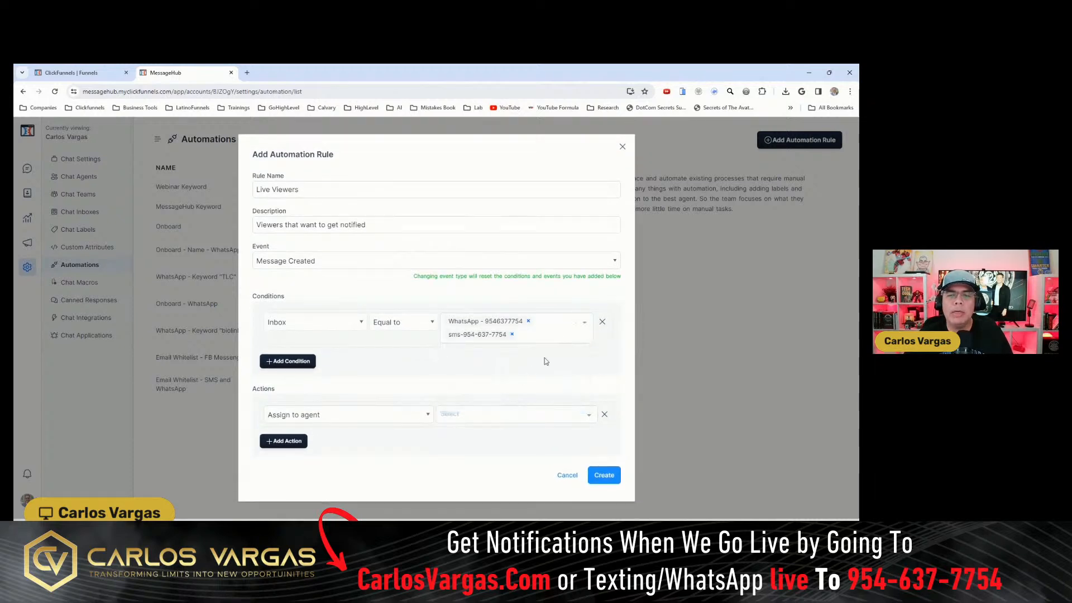
click(555, 337)
scroll(546, 394, down, 2)
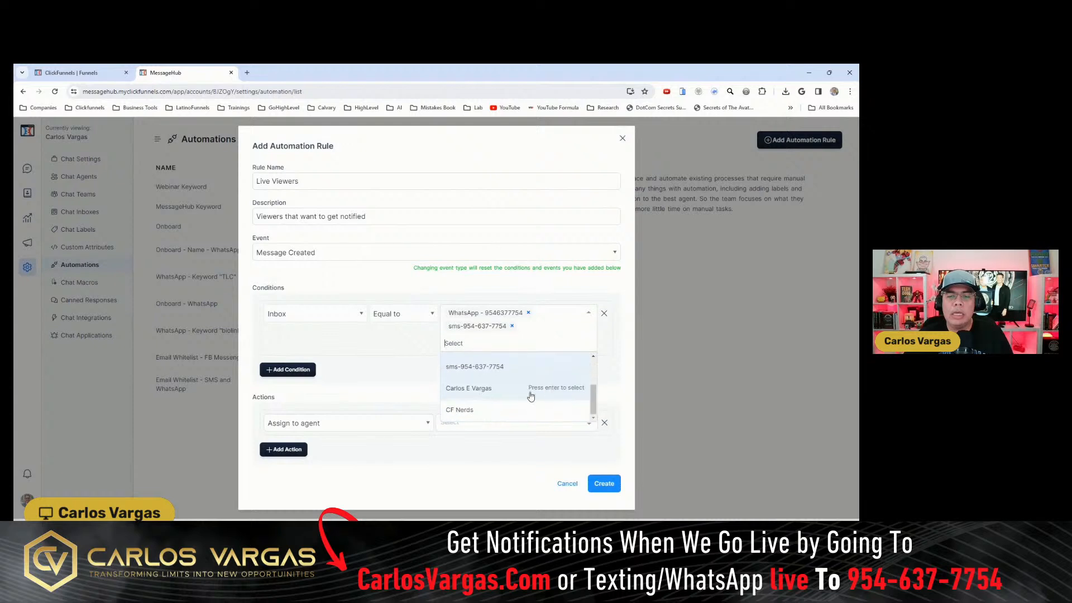
click(490, 390)
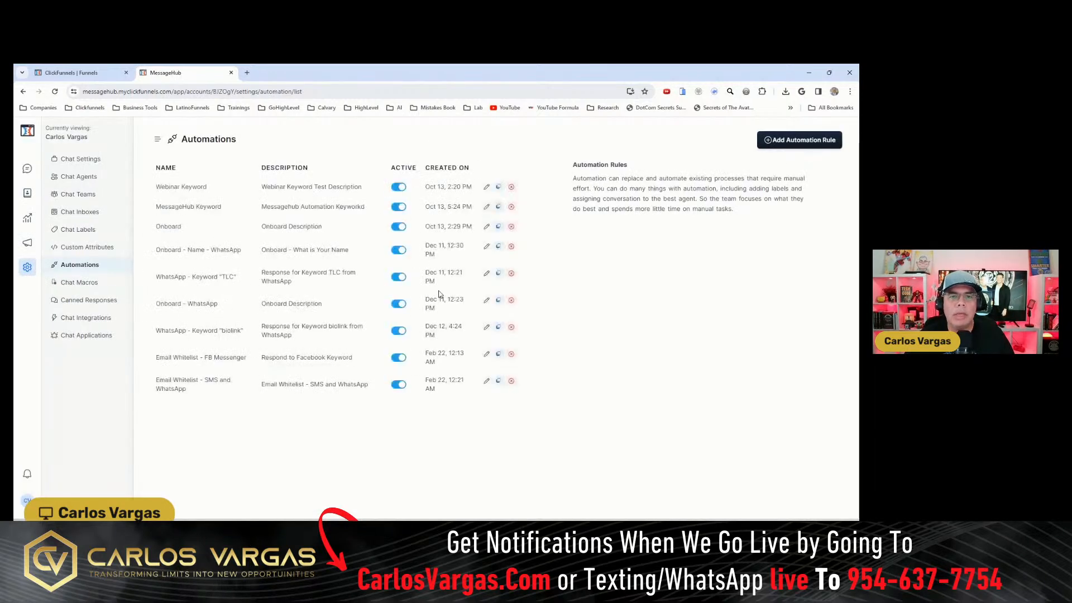
- Start a new automation rule named "Live Viewers" with the description "Viewers that want to be notified"
click(769, 142)
click(300, 202)
text(Live Viewers)
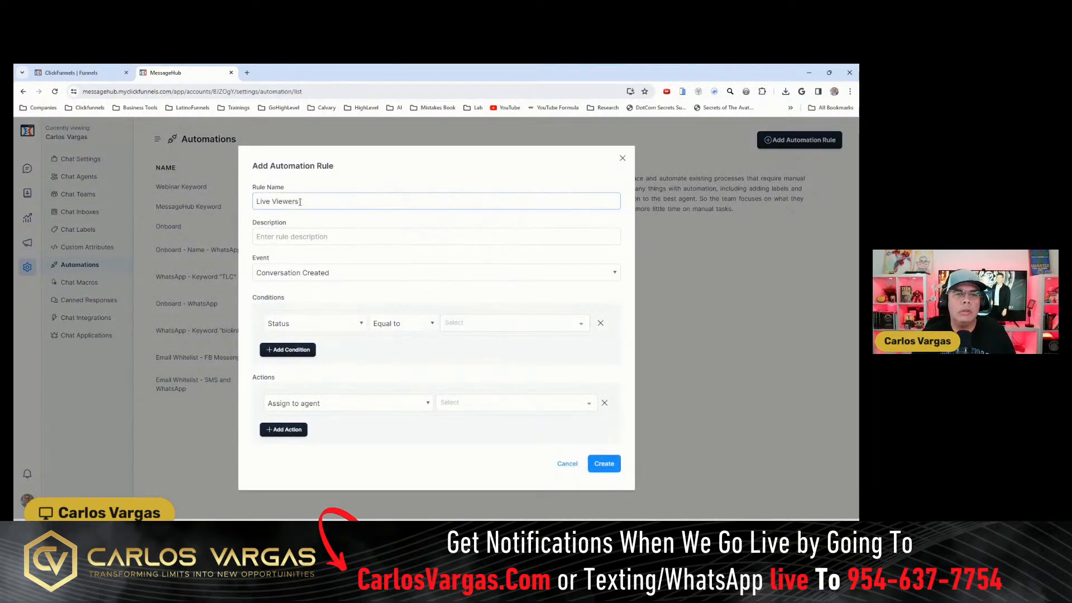
key(Tab)
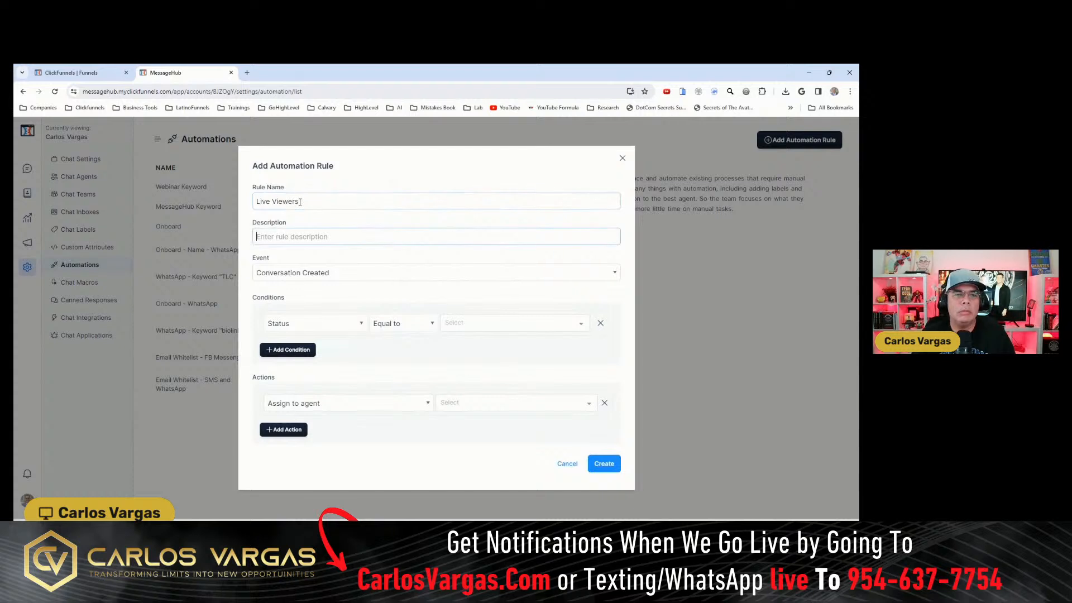
text(Viewers )
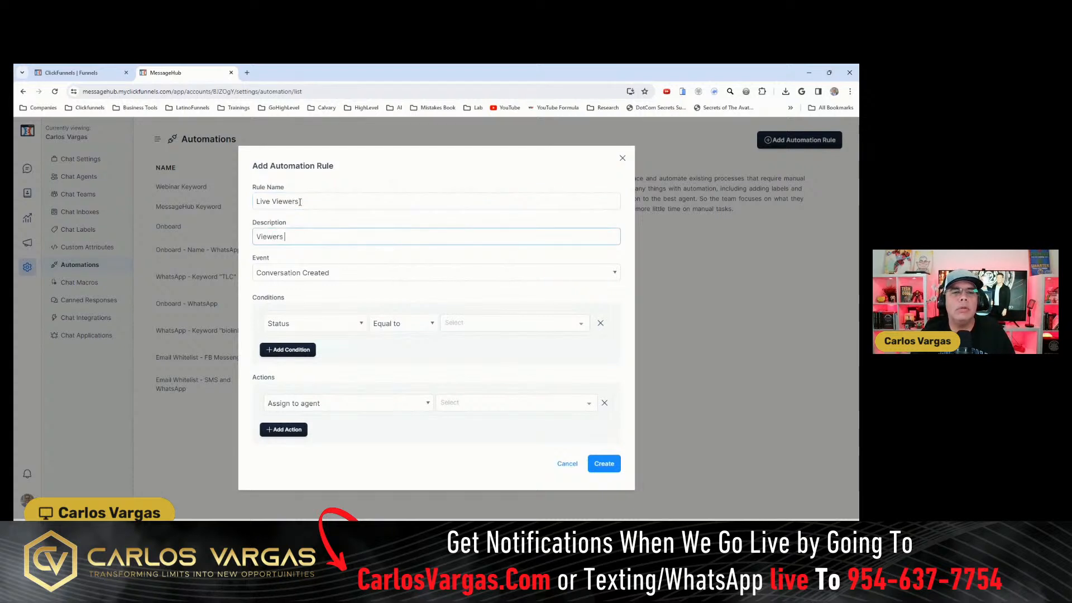
text(that want to be )
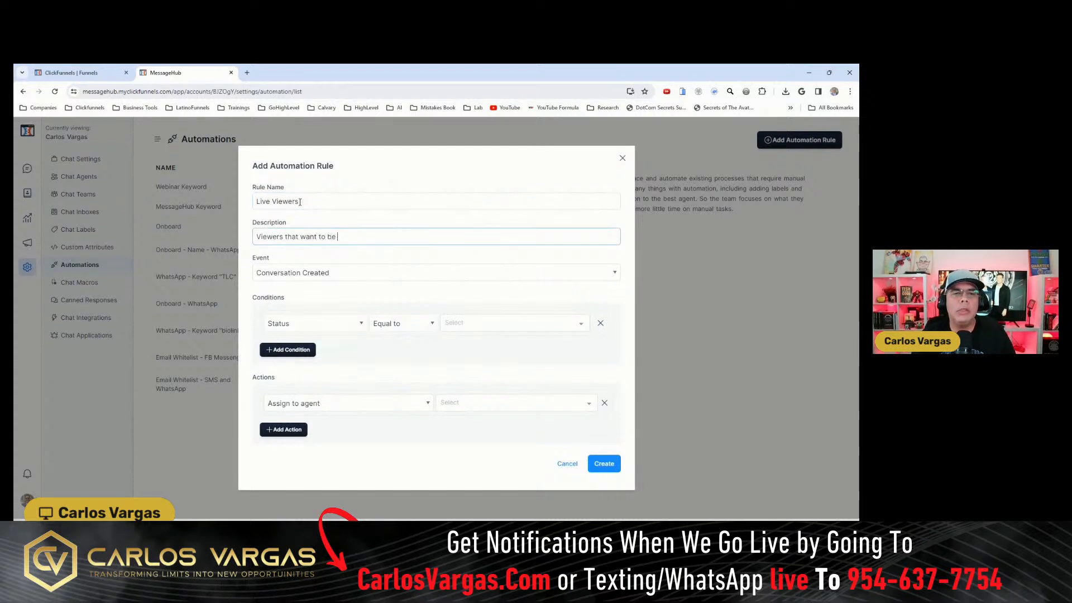
text(notified)
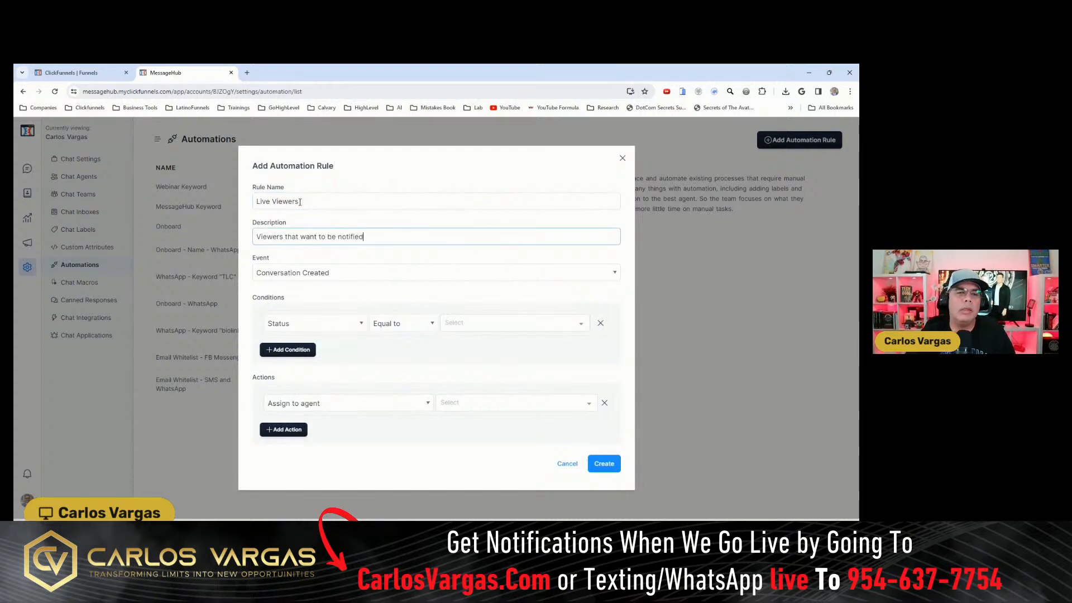
- Set the rule's event to Message Created and base its first condition on Inbox
click(319, 270)
click(301, 304)
click(324, 322)
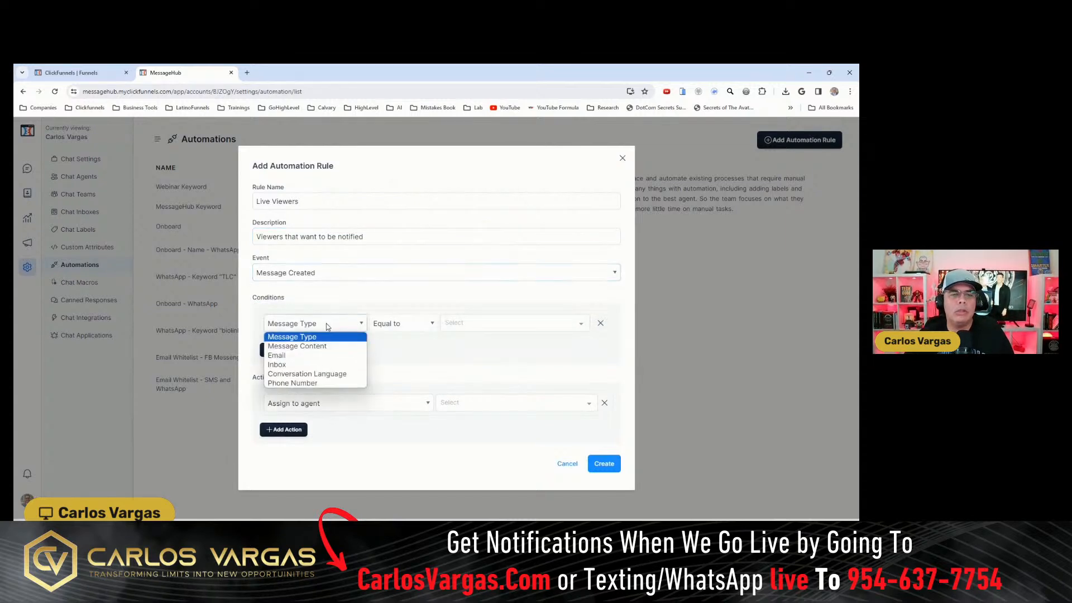
click(290, 364)
- Match the Inbox condition to the WhatsApp inbox, the SMS inbox and the account owner's Facebook inbox
click(508, 327)
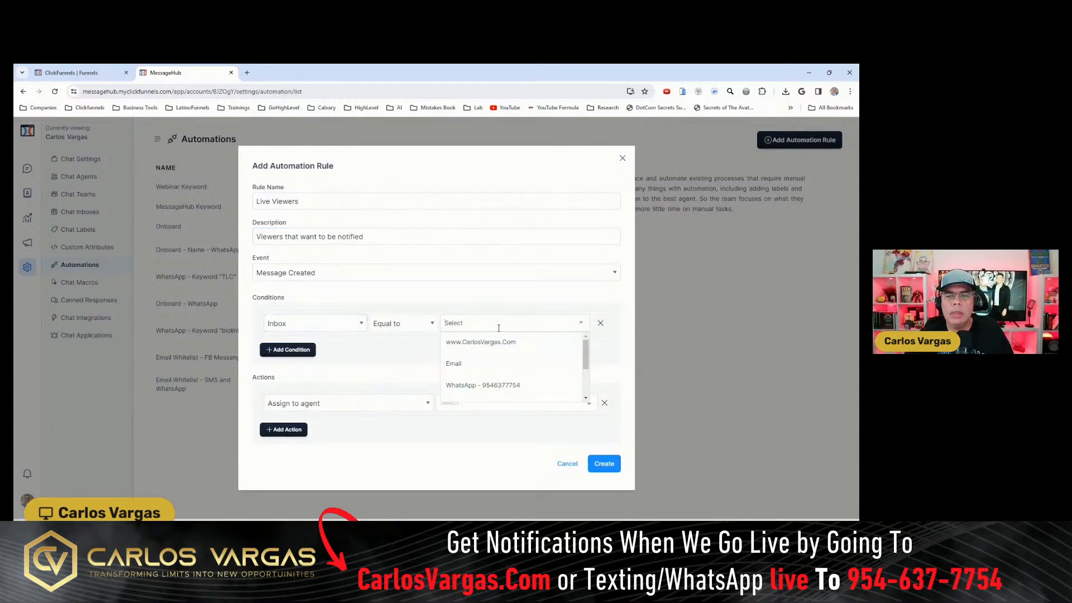
click(498, 383)
click(547, 328)
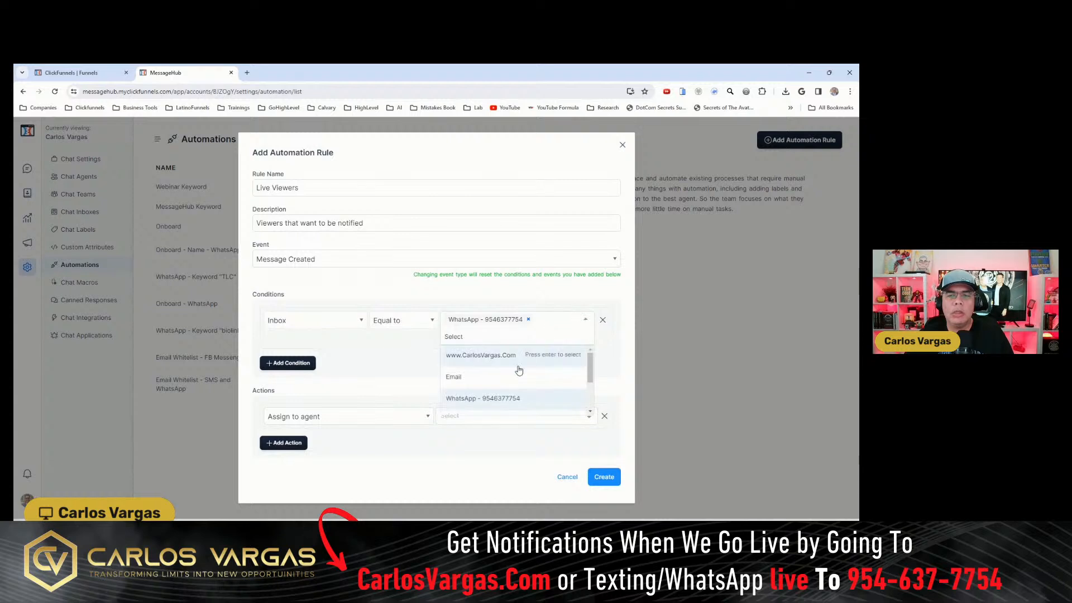
click(498, 375)
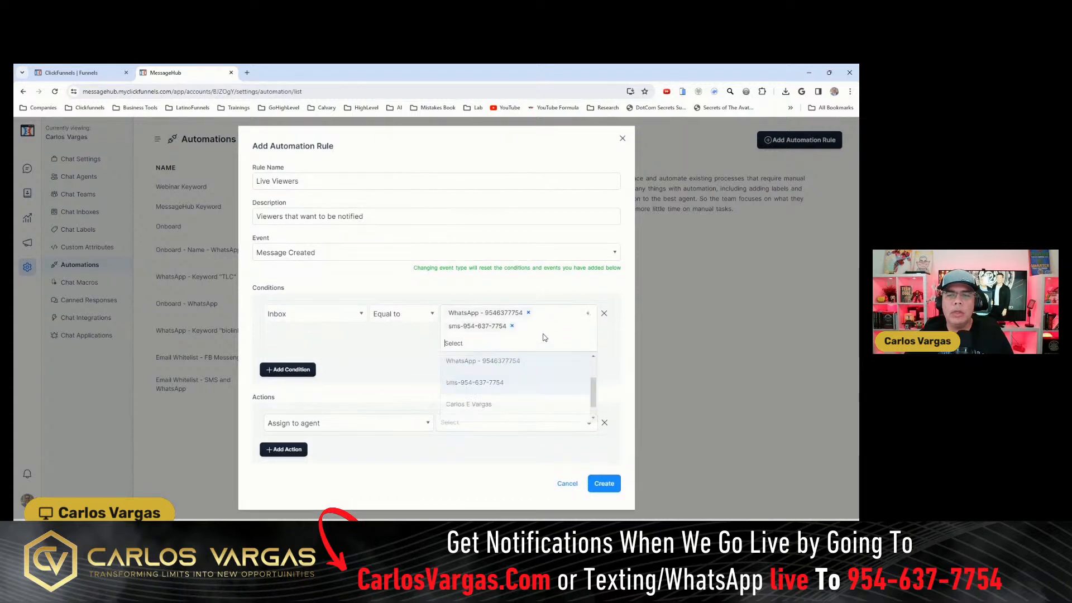
click(482, 388)
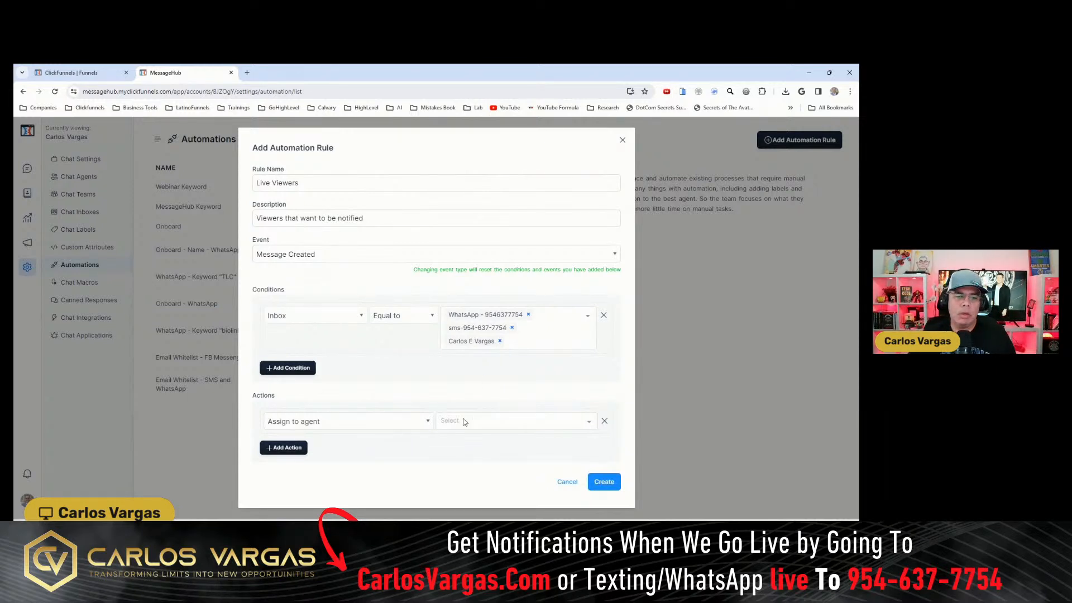
- Set the rule's first action to Send a message
click(394, 422)
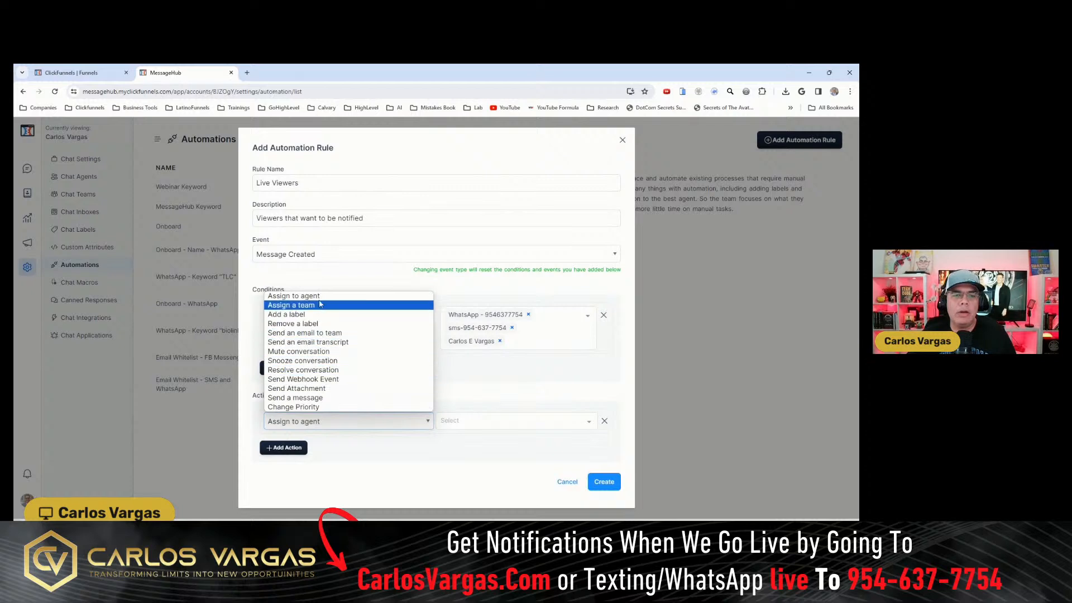
click(360, 438)
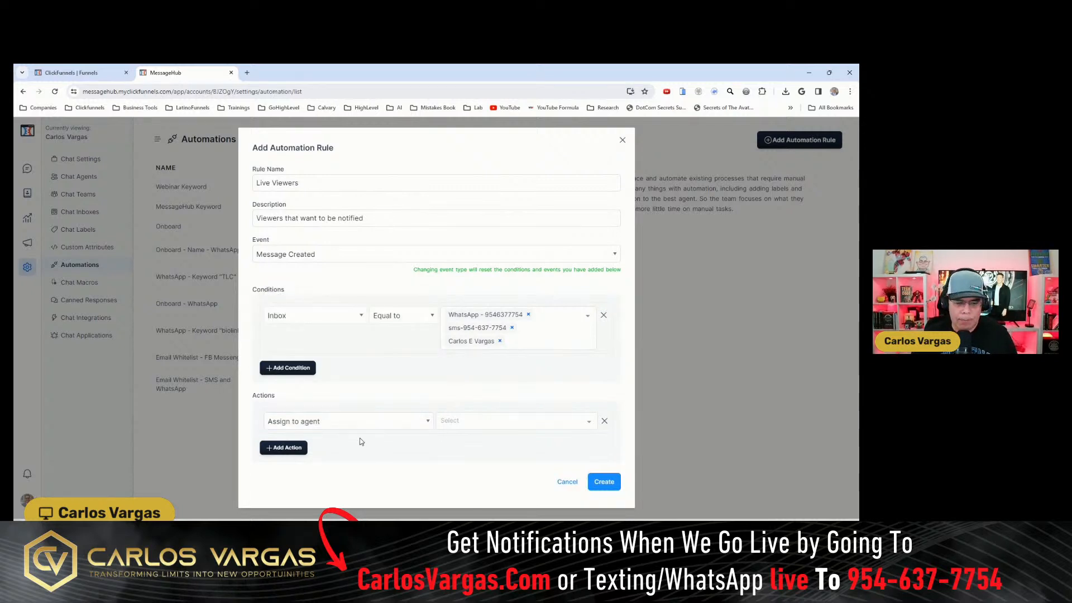
click(337, 419)
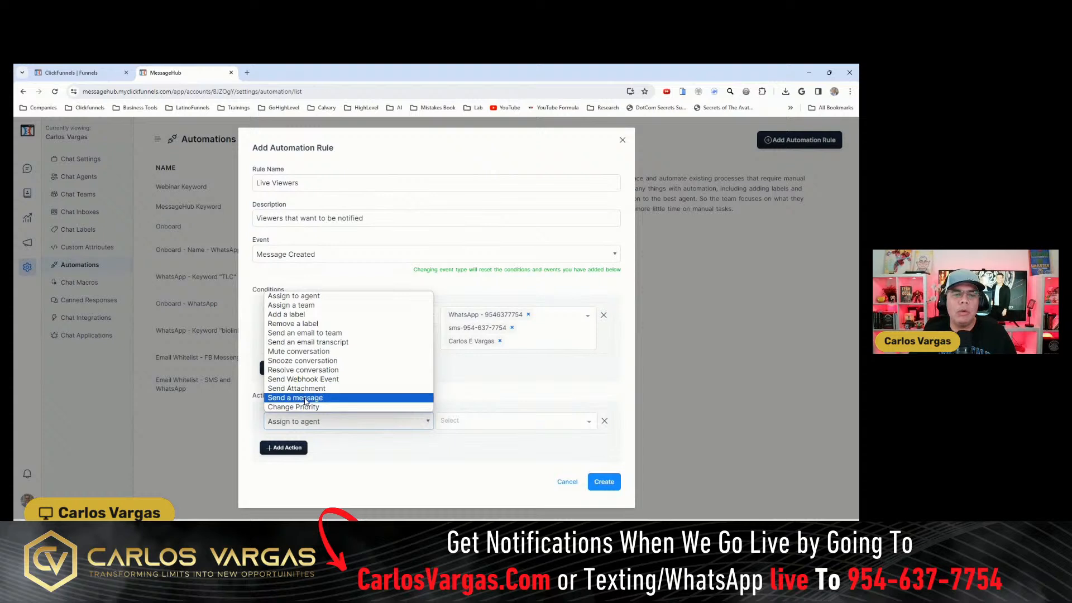
click(307, 398)
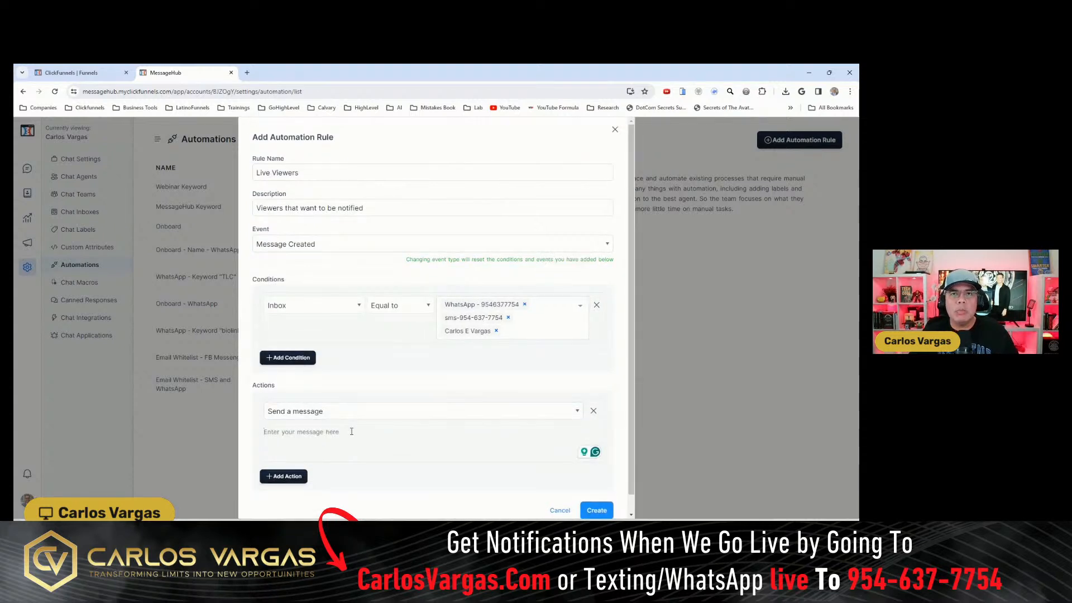
- Write the action's message as "Thank you for your message. Click here for our latest free tool"
click(352, 432)
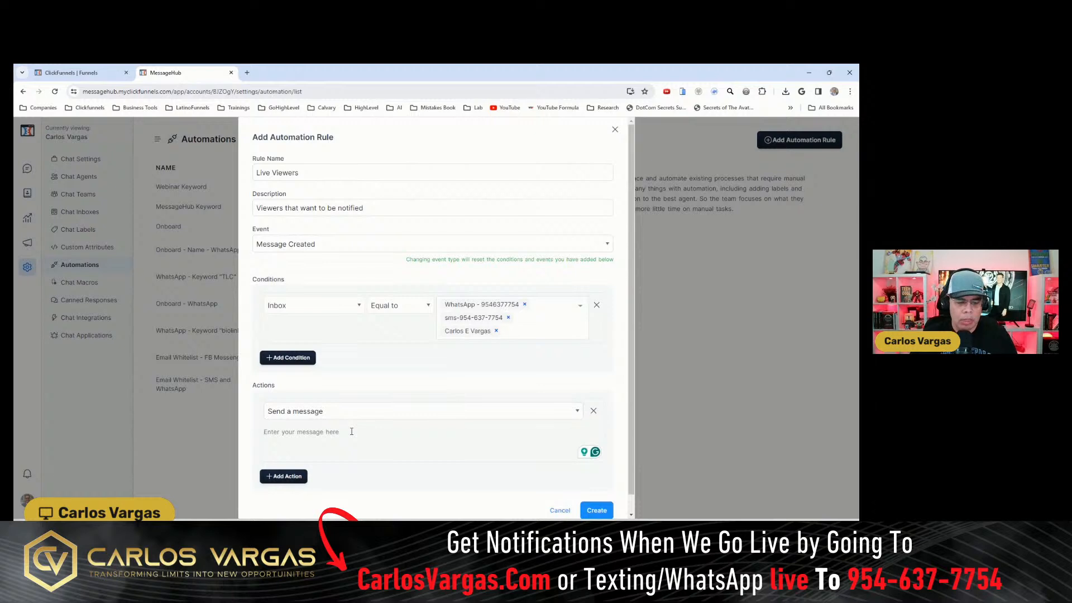
text(Thank you for your m)
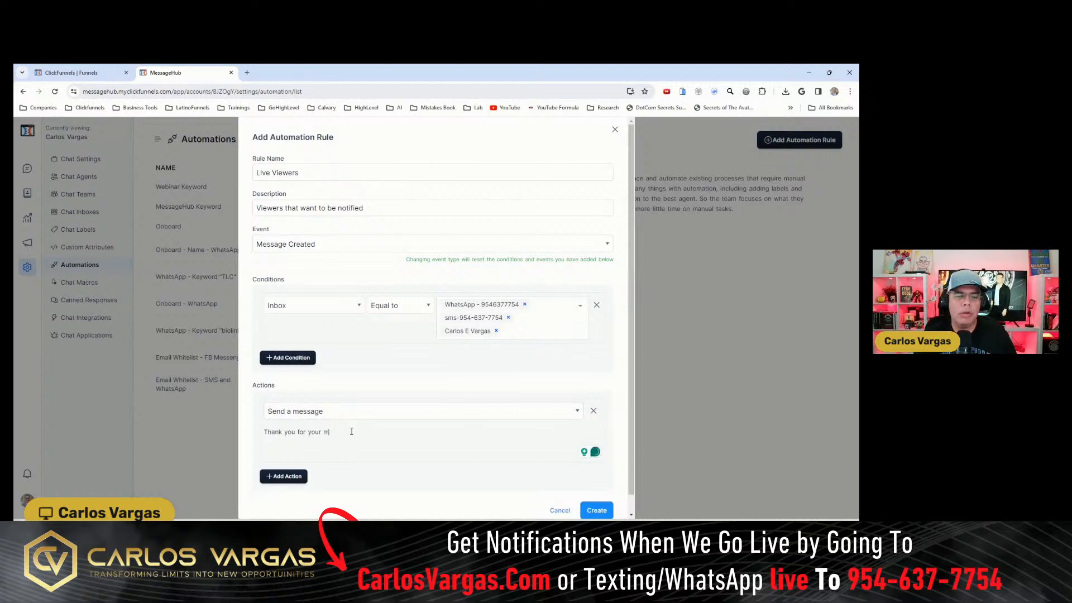
text(essage. Click here )
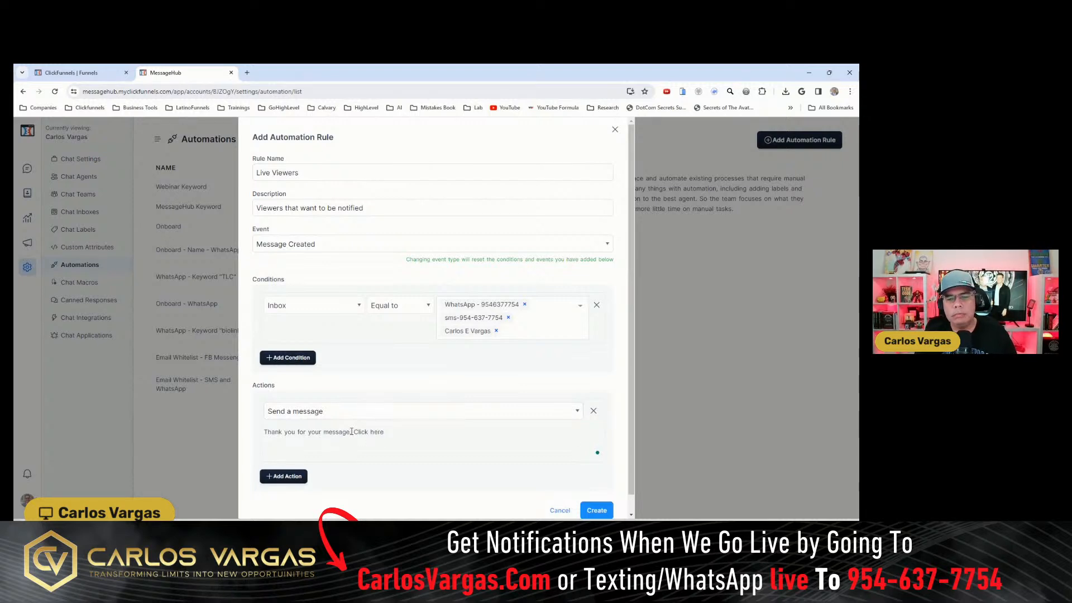
text(for our )
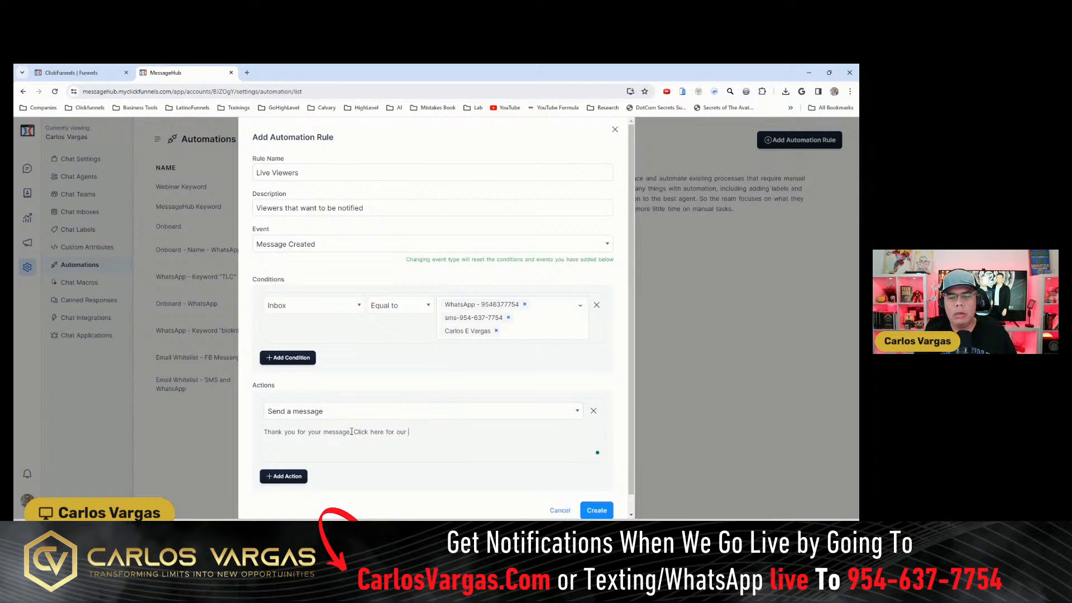
text(latest )
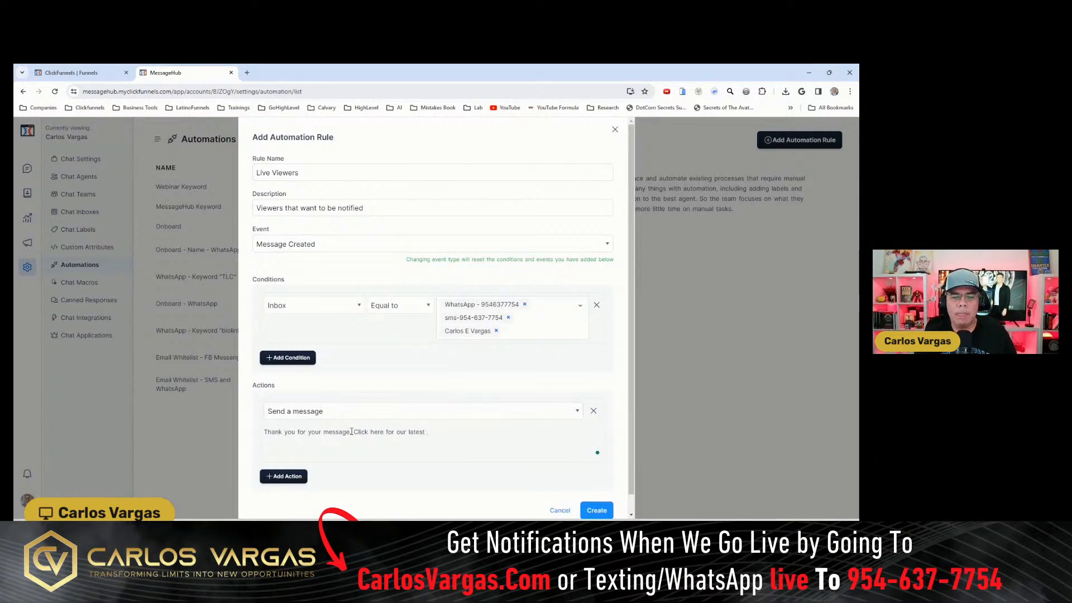
text(free tool: https://carlos)
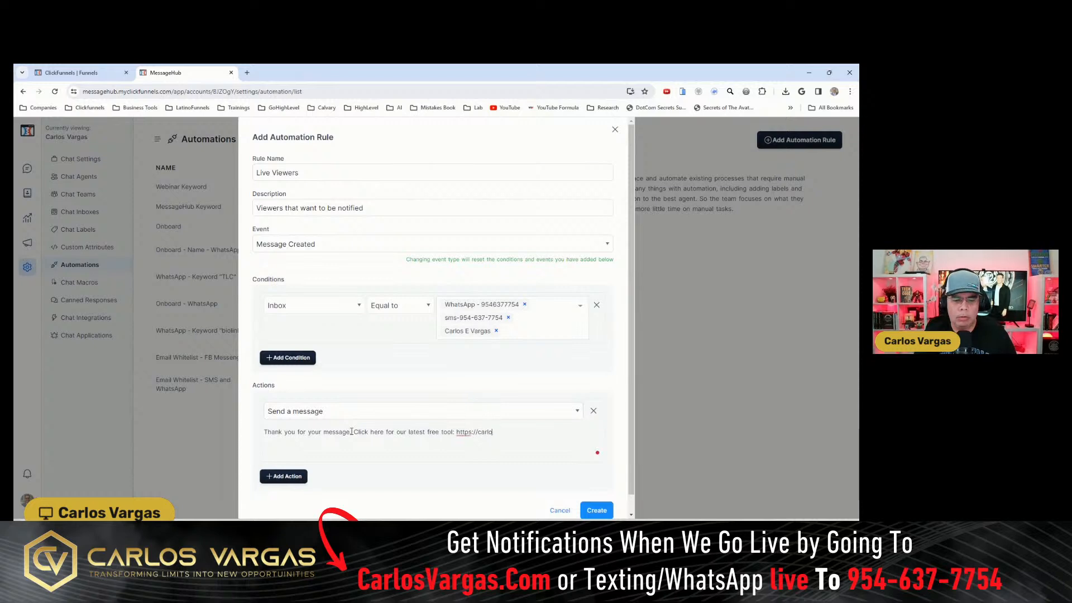
key(BackSpace)
key(BackSpace)
key(BackSpace)
key(BackSpace)
key(BackSpace)
key(BackSpace)
text(www)
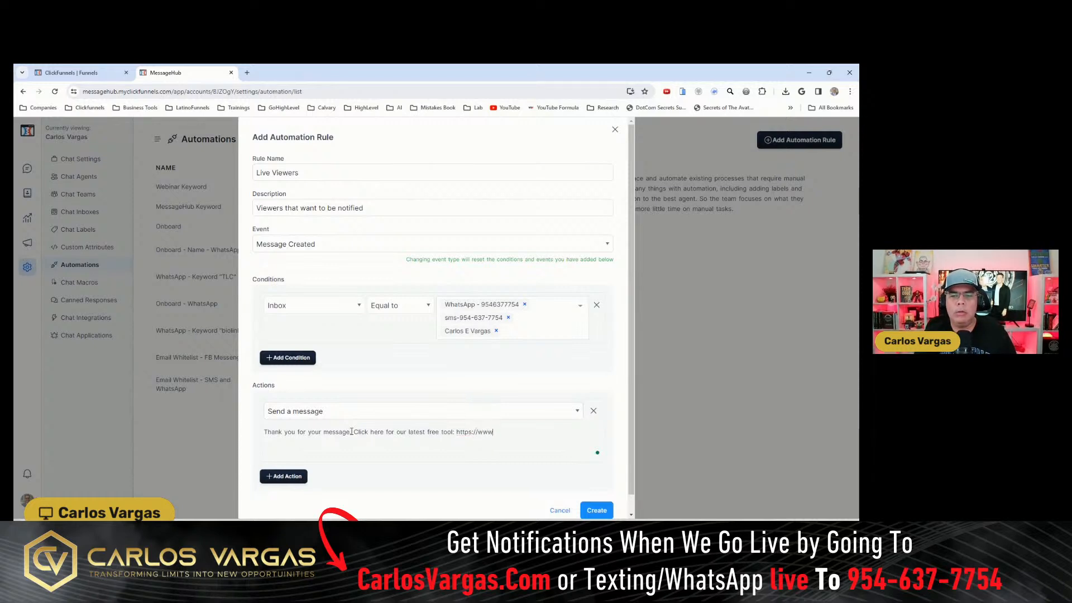
text(.carlosvargas.com/emailwh)
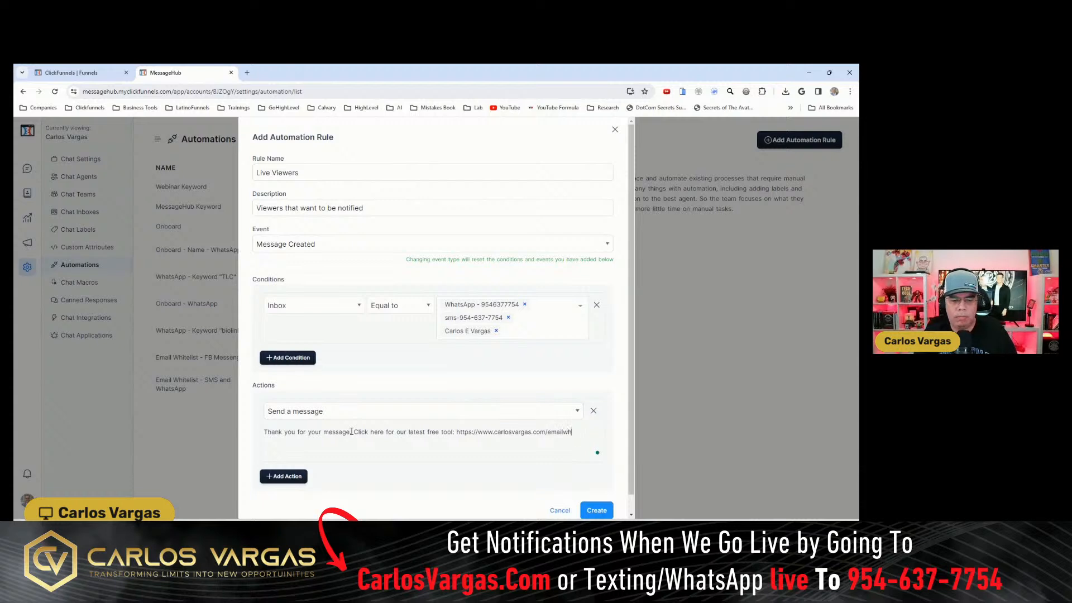
text(itelistingoptin)
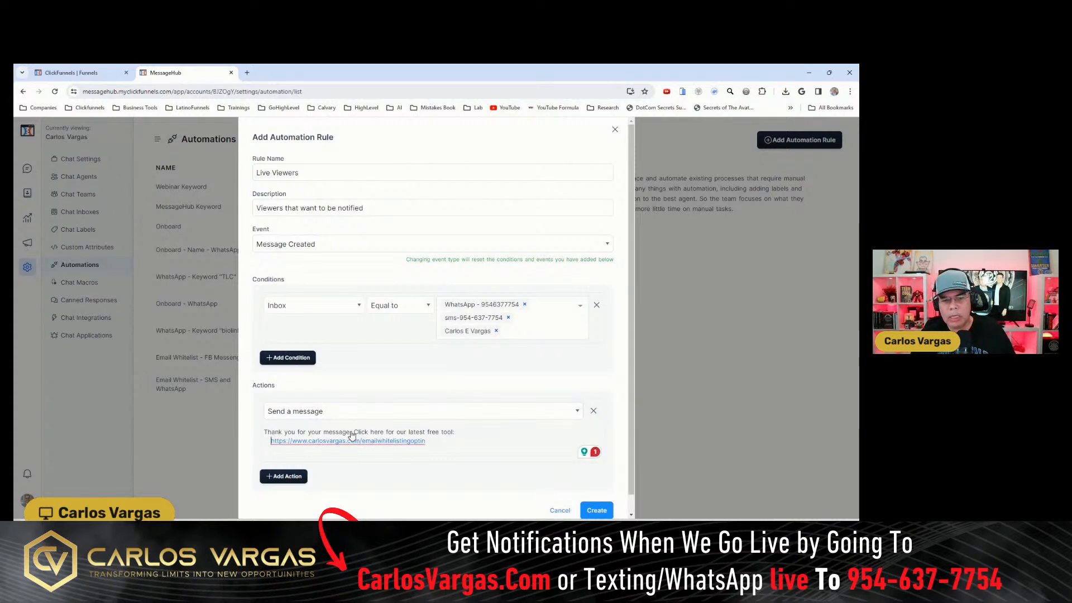
- Insert a right-pointing hand emoji in front of the link in the message
key(super+period)
click(289, 351)
click(476, 434)
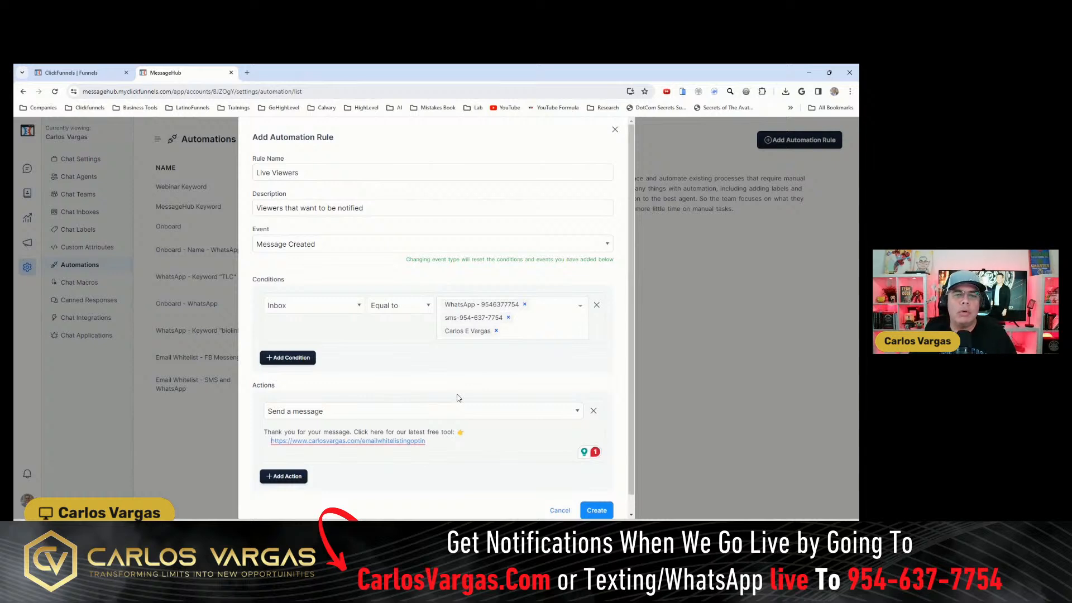
- Add a second condition, joined with AND, that requires Message Content to be Equal to "live"
click(282, 359)
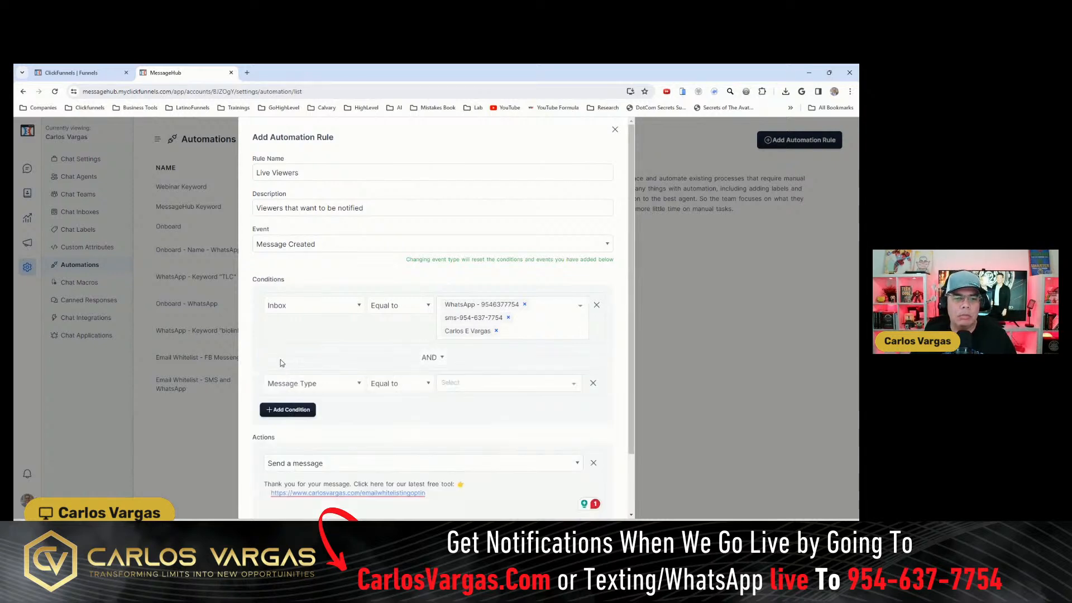
click(328, 384)
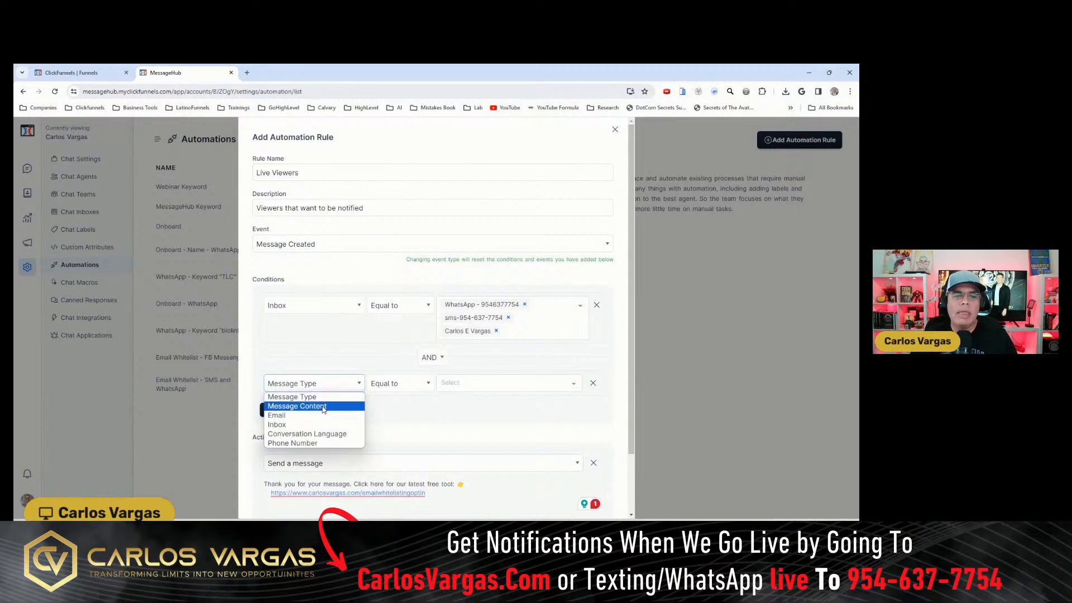
click(323, 407)
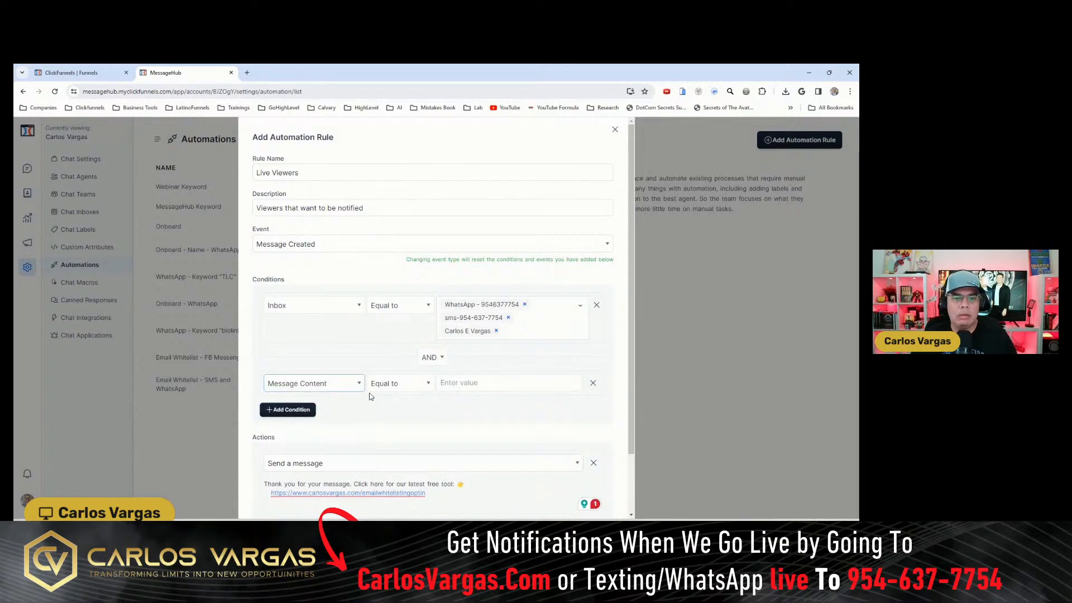
click(411, 383)
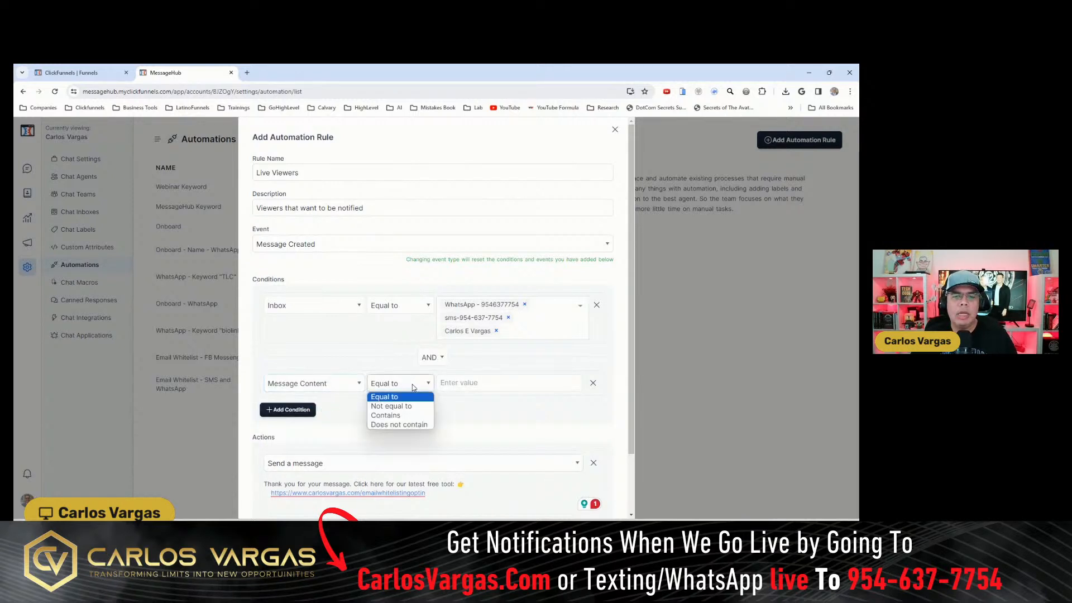
click(394, 415)
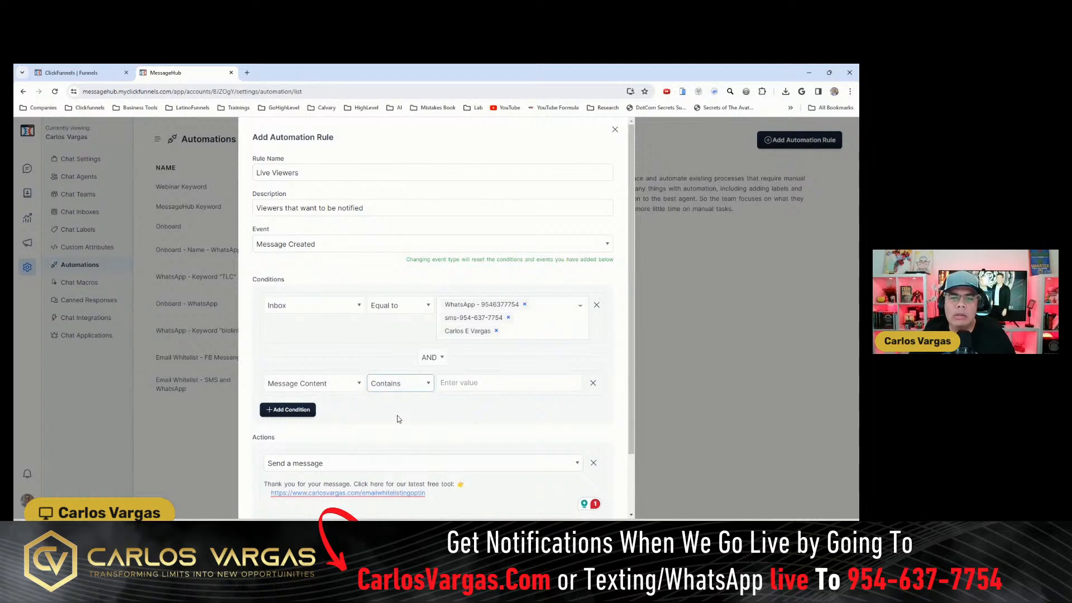
click(419, 386)
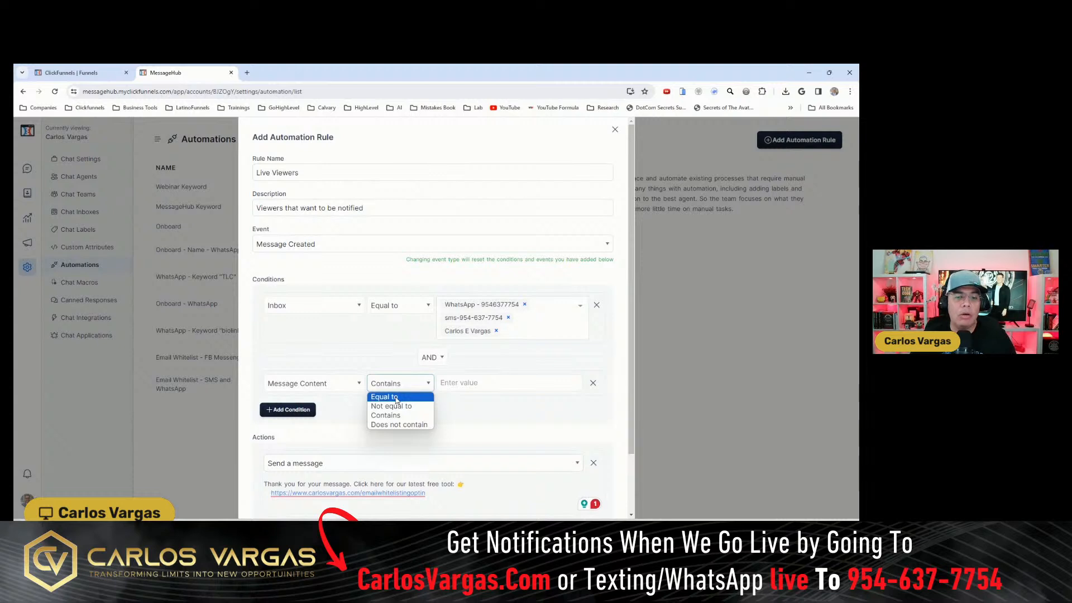
click(395, 397)
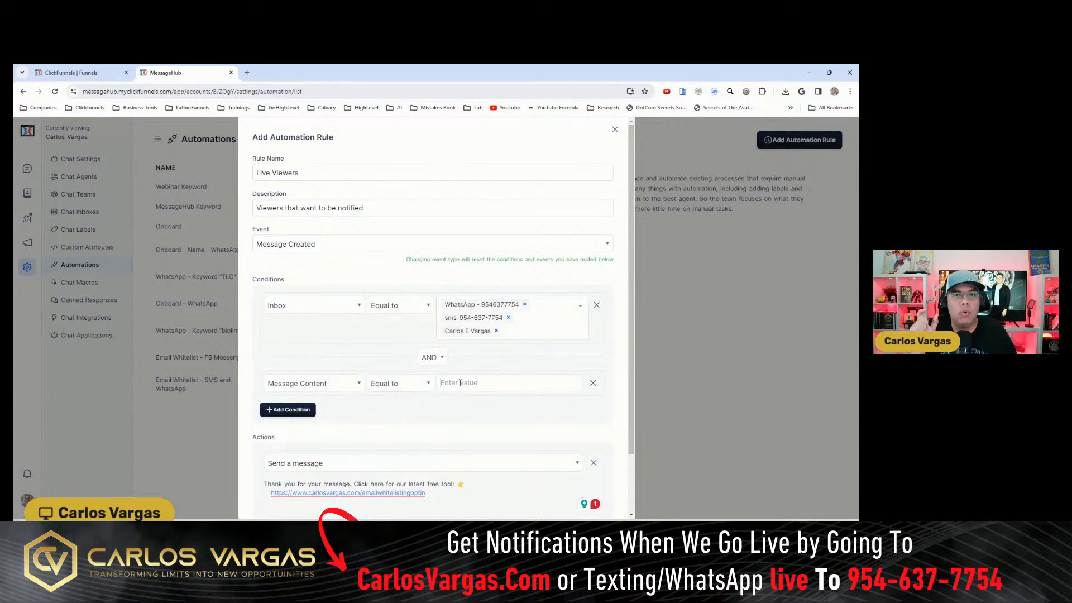
text(live)
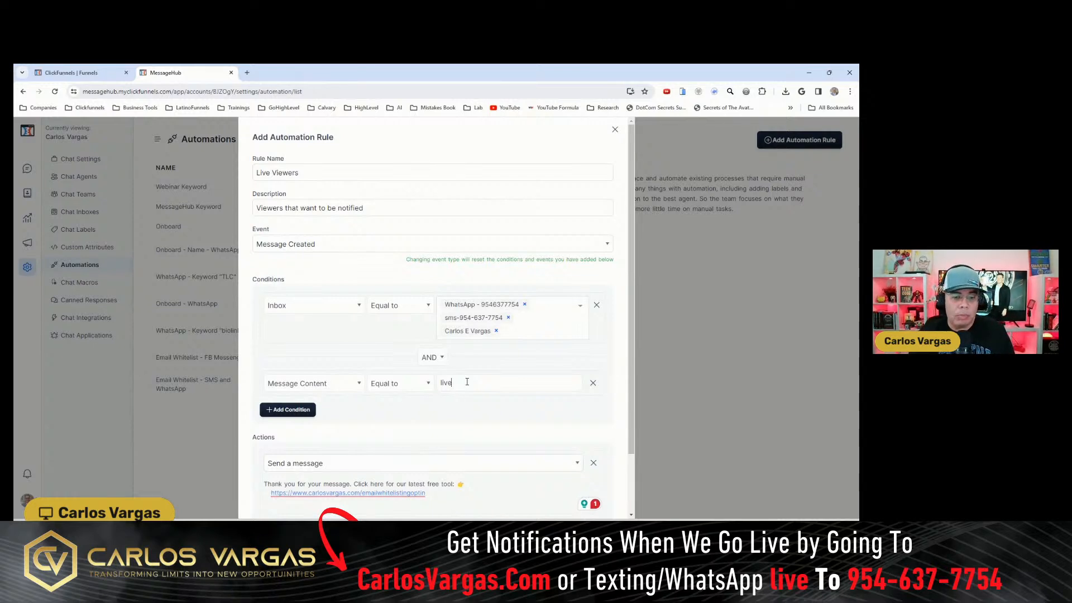
- Add a second action that adds the label "live", and create the automation rule
scroll(606, 418, down, 2)
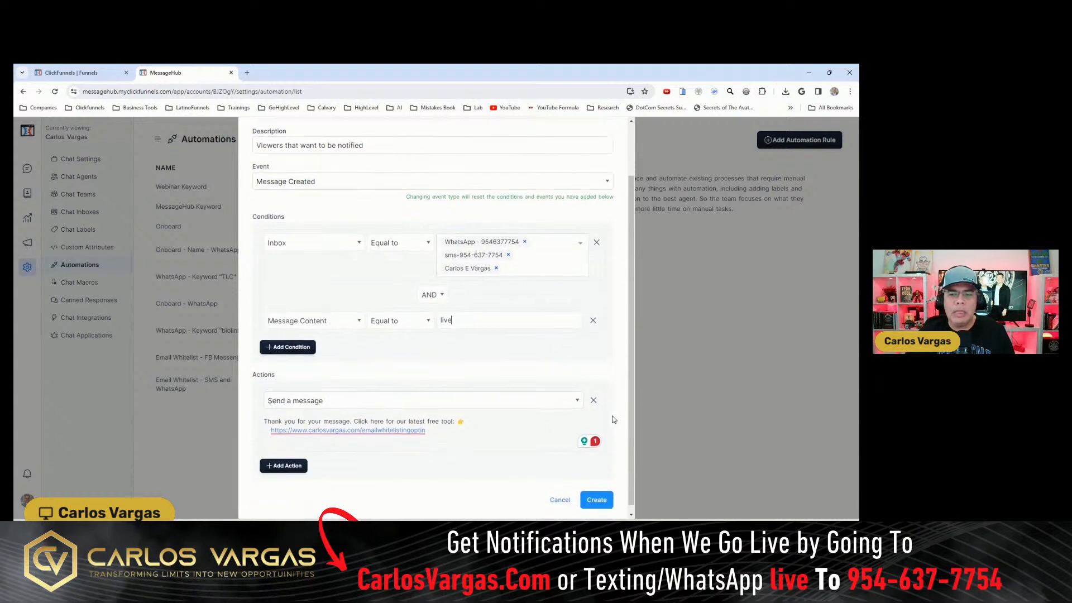
click(276, 460)
click(383, 461)
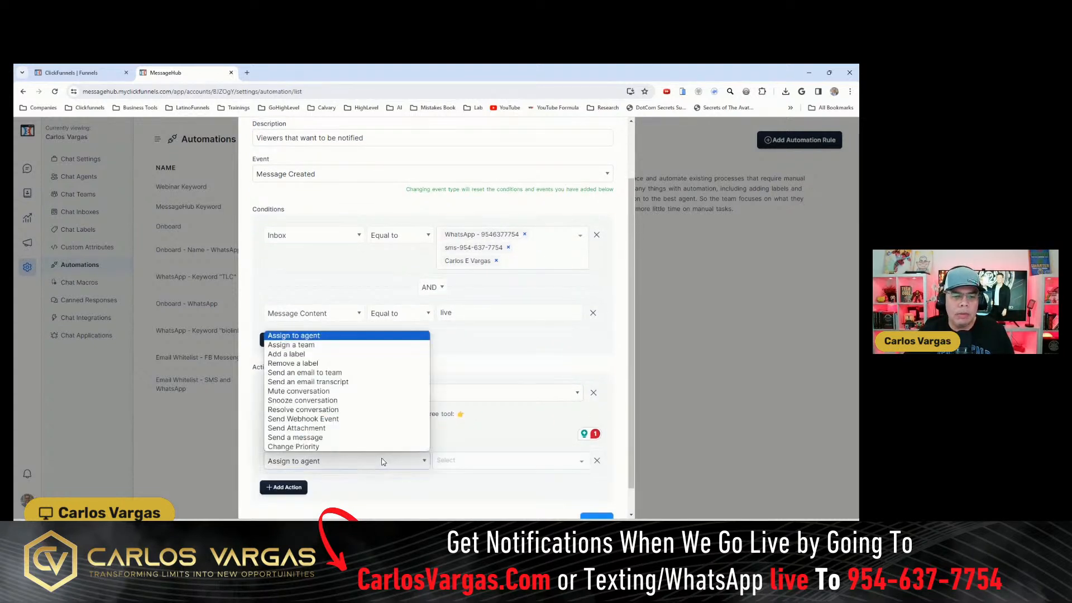
click(304, 356)
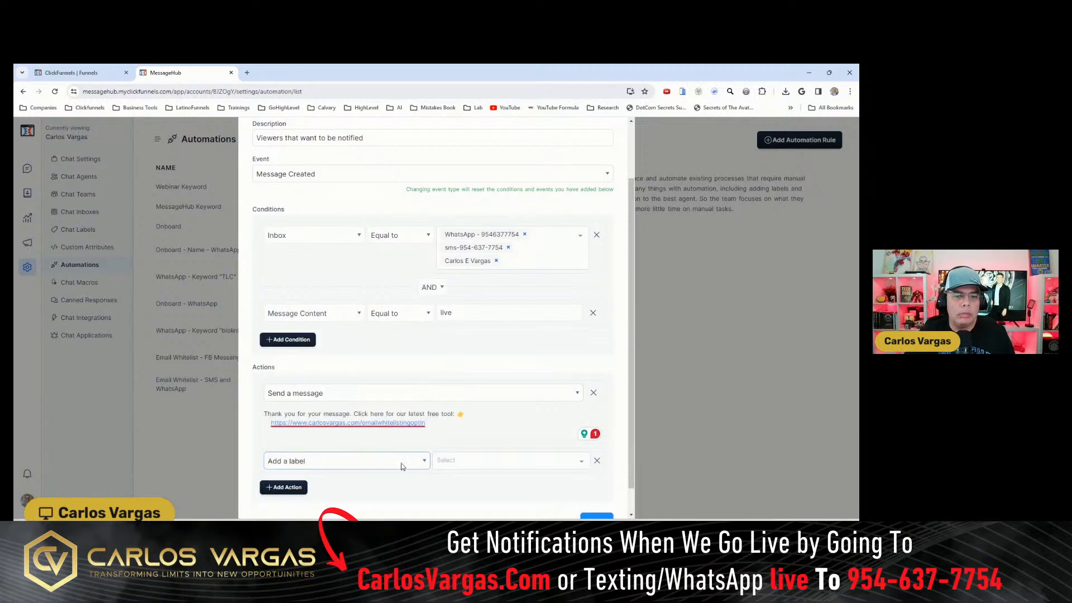
click(458, 461)
text(li)
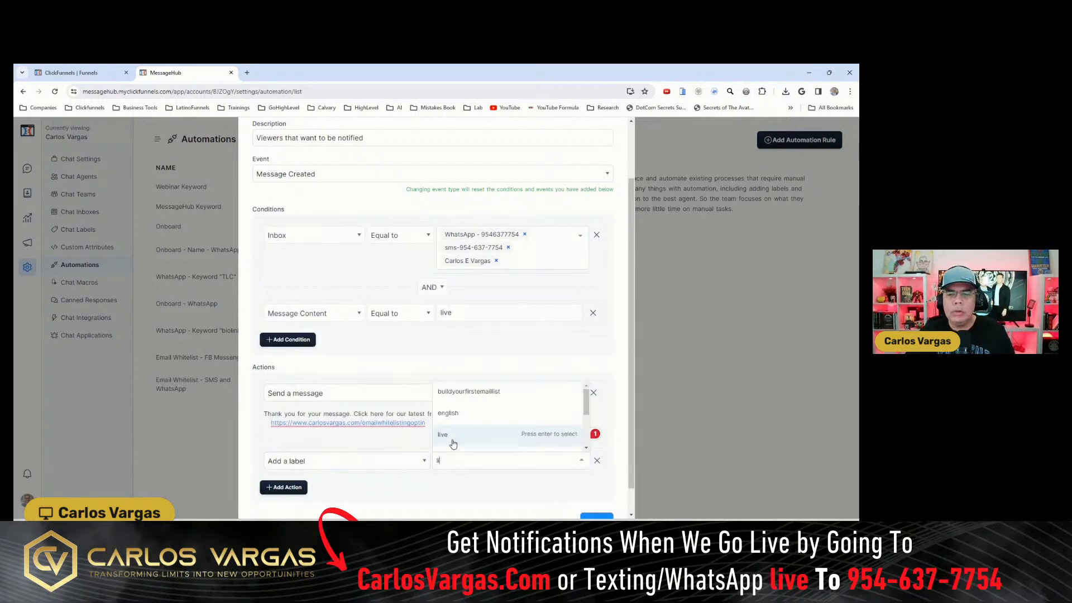
click(450, 437)
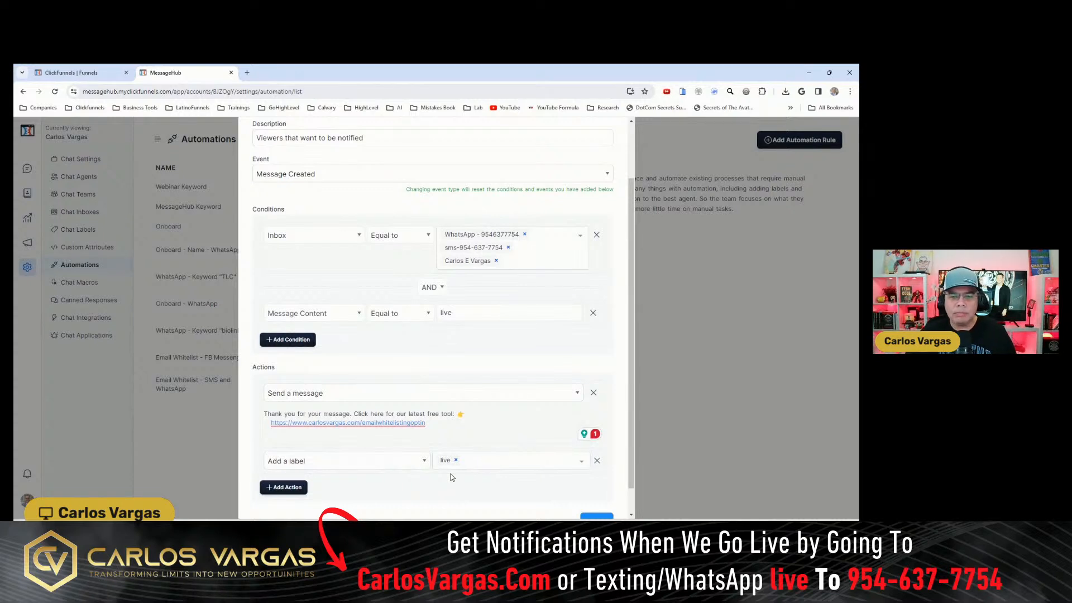
scroll(625, 411, down, 1)
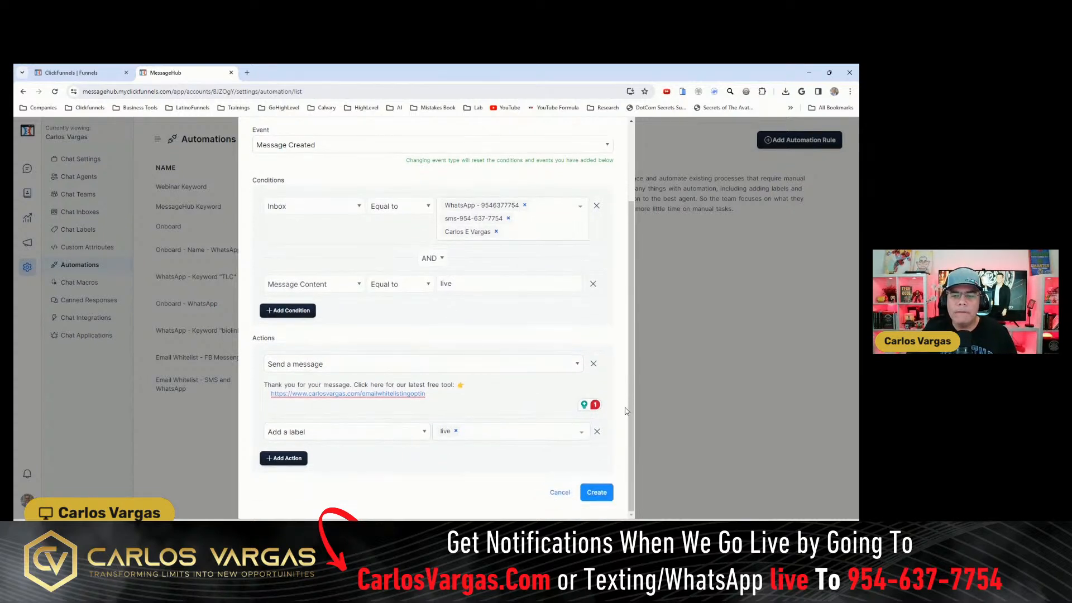
click(596, 492)
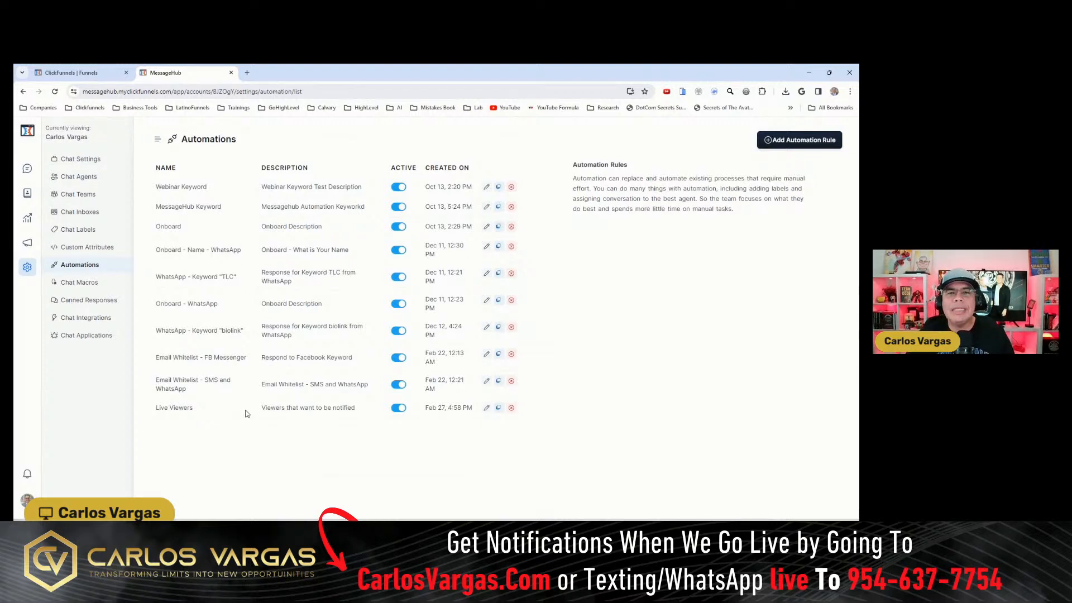
- Open the test contact's WhatsApp and SMS conversations to check the automatic replies and labels
click(29, 174)
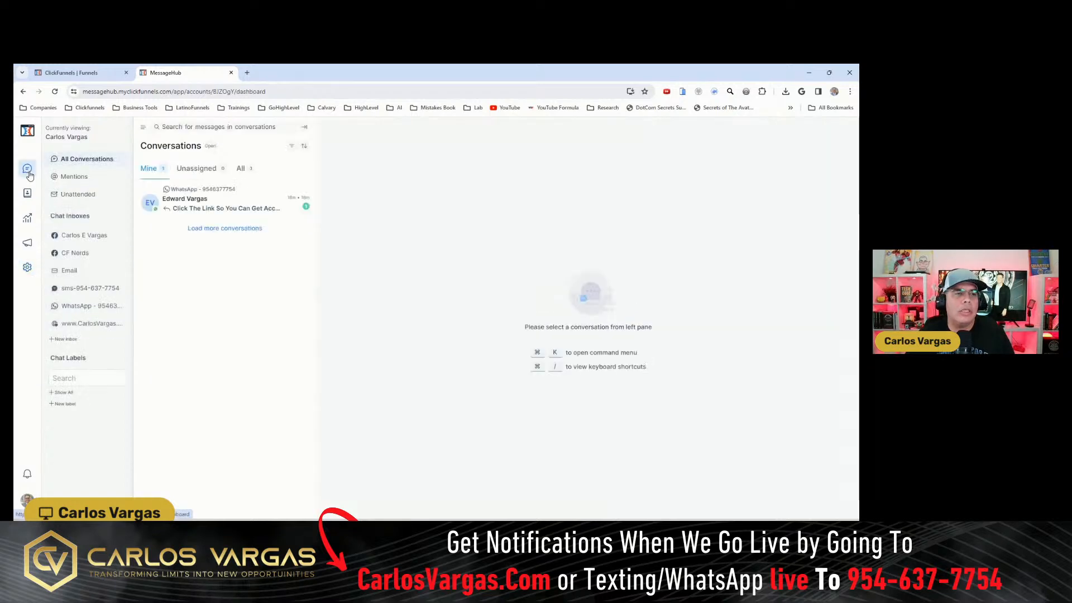
click(186, 208)
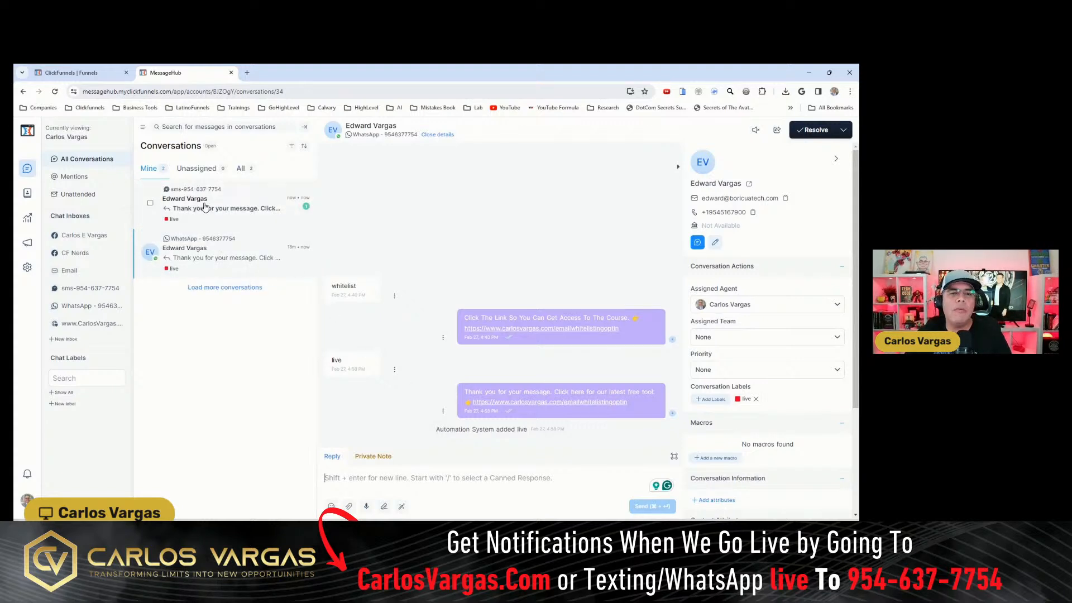
click(204, 207)
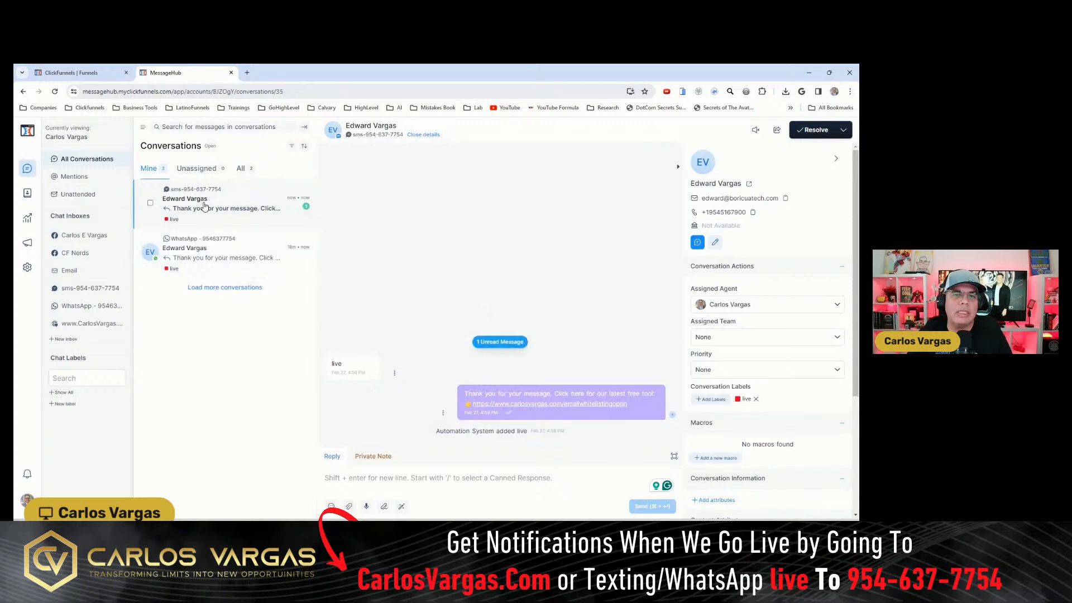